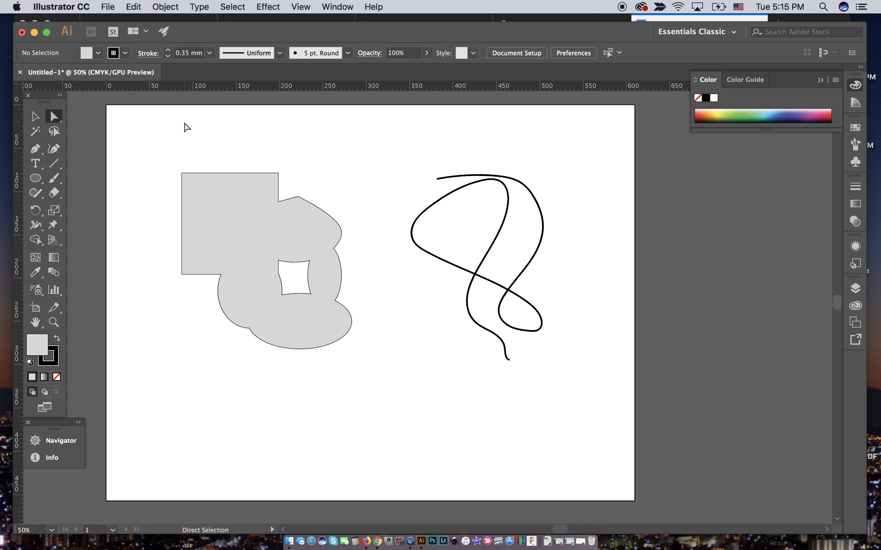
Save the document to the Desktop as Name_DemoFile in Adobe Illustrator format, accepting the default Illustrator CC options.
key("super+s")
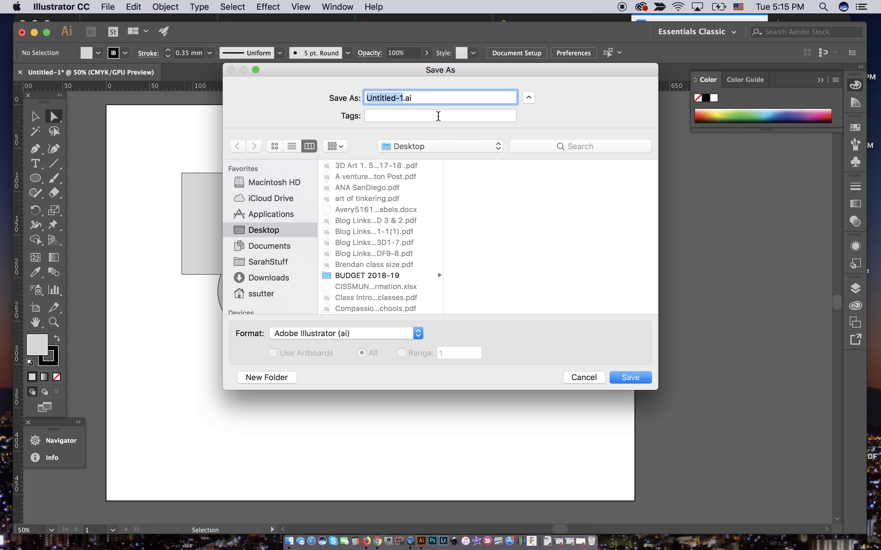
type("S")
key("BackSpace")
type("Name")
type("_")
type("Oh")
key("BackSpace")
key("BackSpace")
type("Pho")
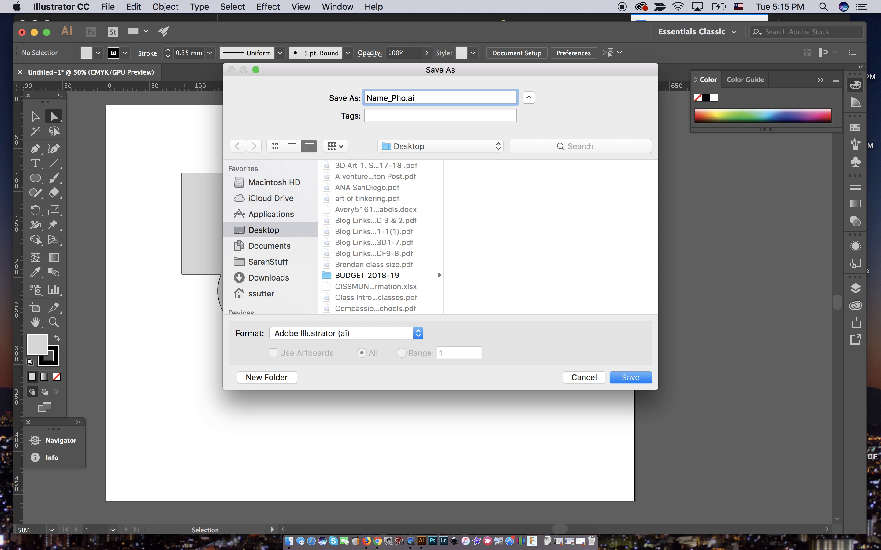
type("neStand")
key("BackSpace")
key("BackSpace")
key("BackSpace")
key("BackSpace")
key("BackSpace")
key("BackSpace")
key("BackSpace")
key("BackSpace")
key("BackSpace")
key("BackSpace")
type("Deom")
key("BackSpace")
key("BackSpace")
type("moFile")
left_click(631, 378)
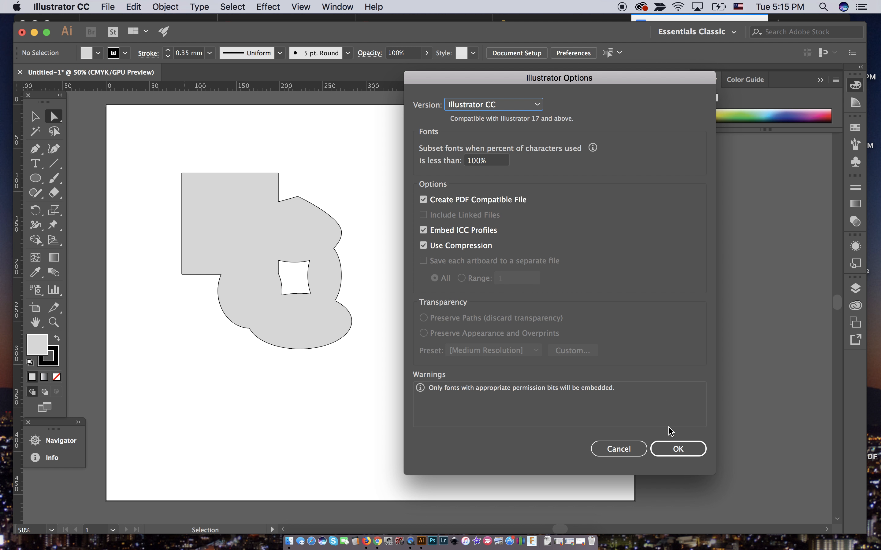
left_click(680, 453)
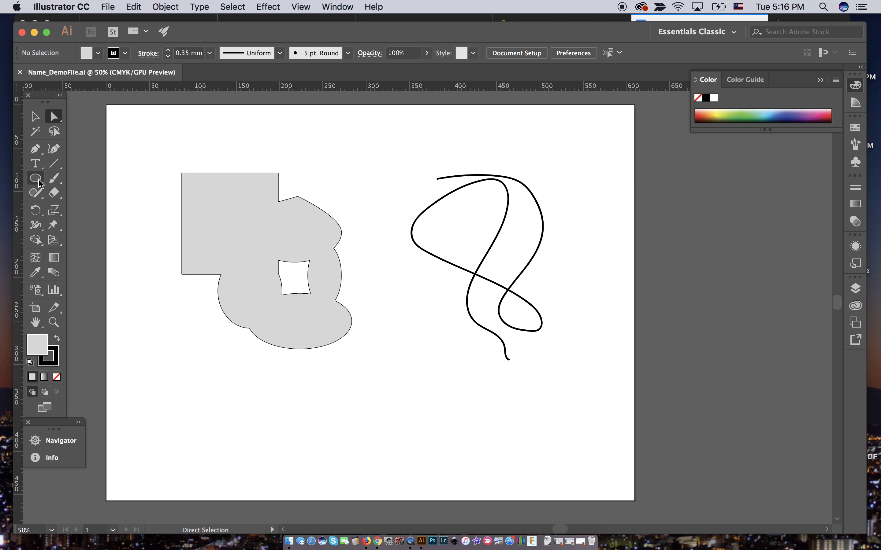
Delete all existing artwork from the artboard and place a horizontal and a vertical ruler guide, each at about 150 mm.
left_click_drag(157, 146, 592, 397)
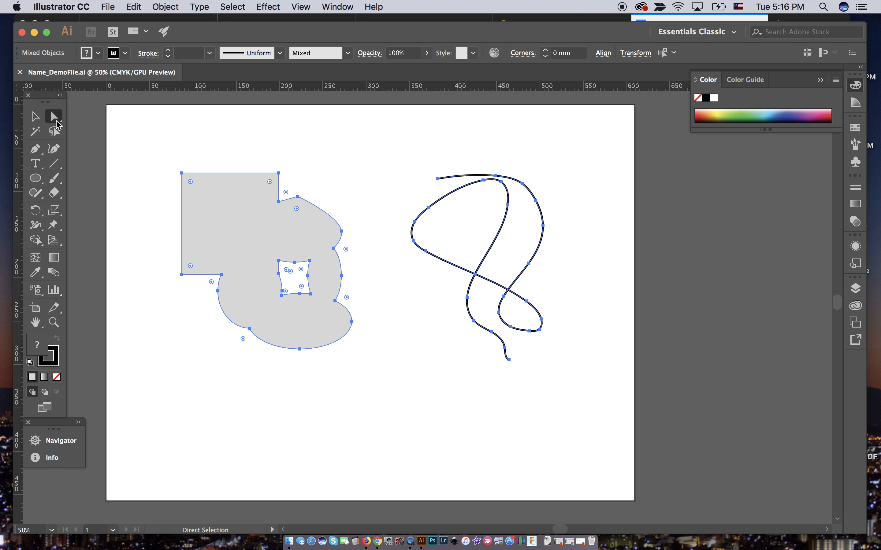
key("Delete")
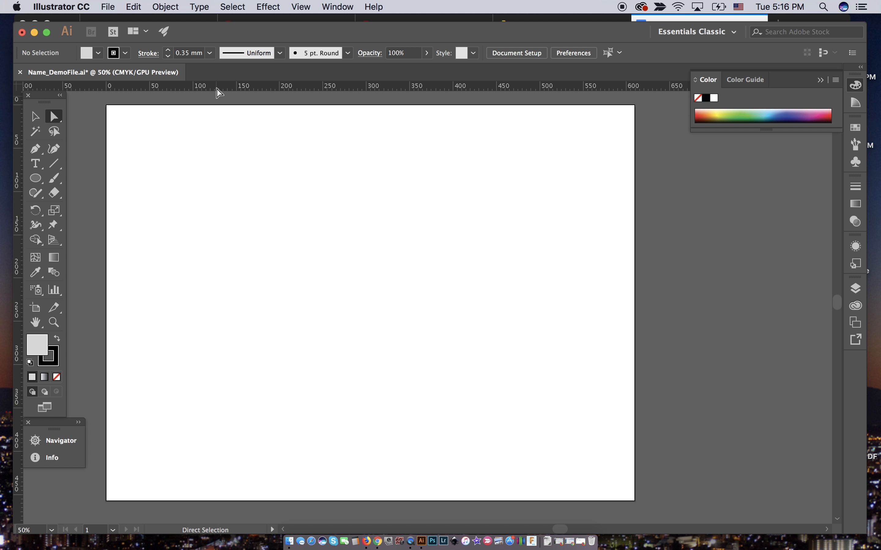
left_click_drag(222, 88, 185, 235)
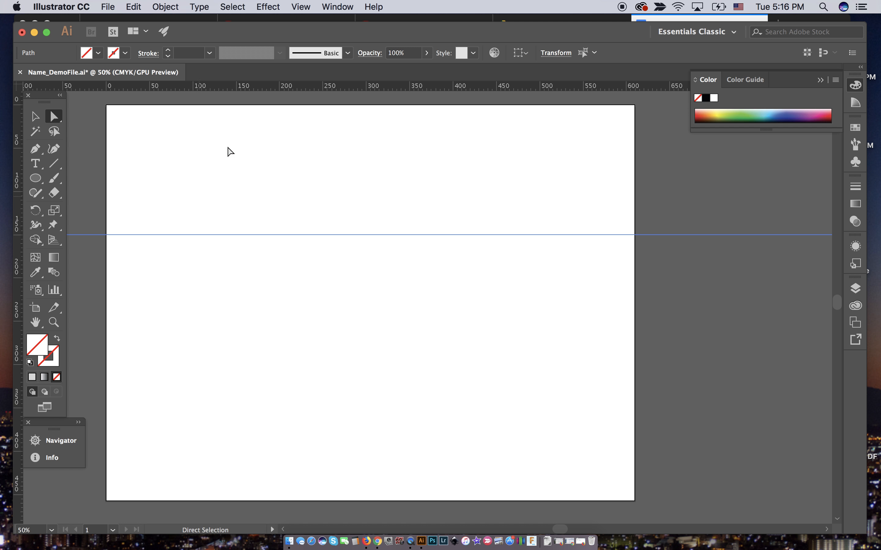
left_click_drag(20, 116, 235, 132)
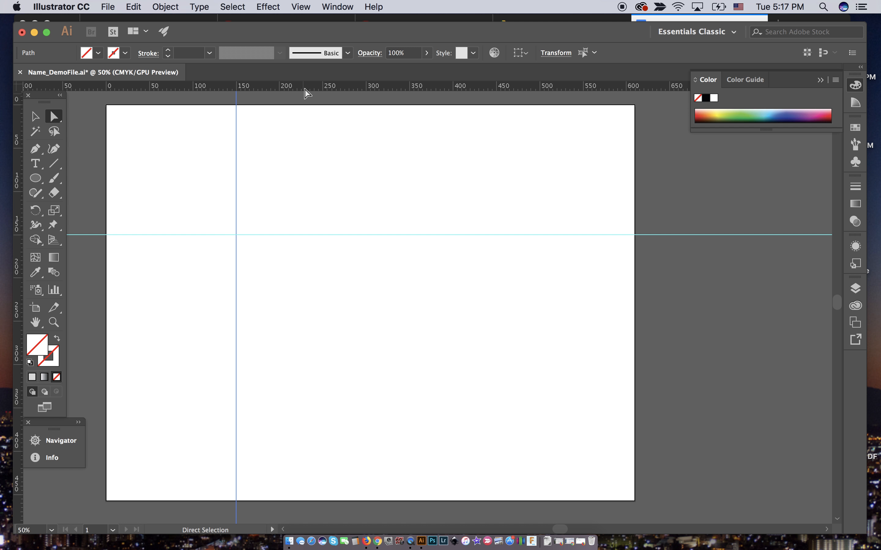
Place another horizontal guide above the existing one and delete it again.
left_click(35, 117)
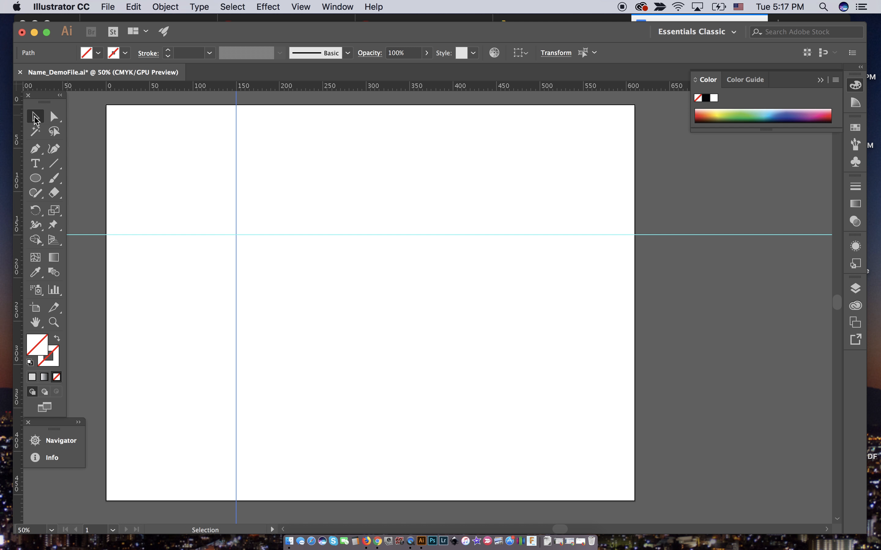
left_click_drag(292, 83, 295, 158)
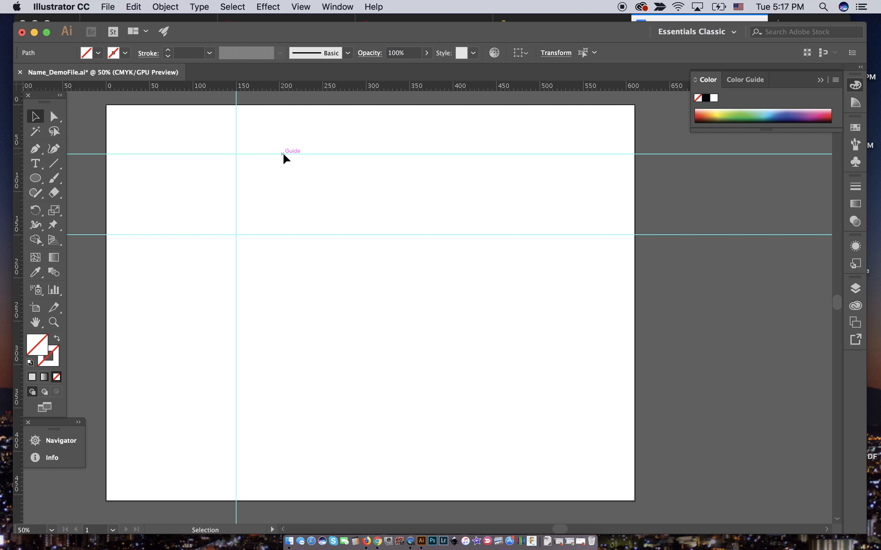
key("Delete")
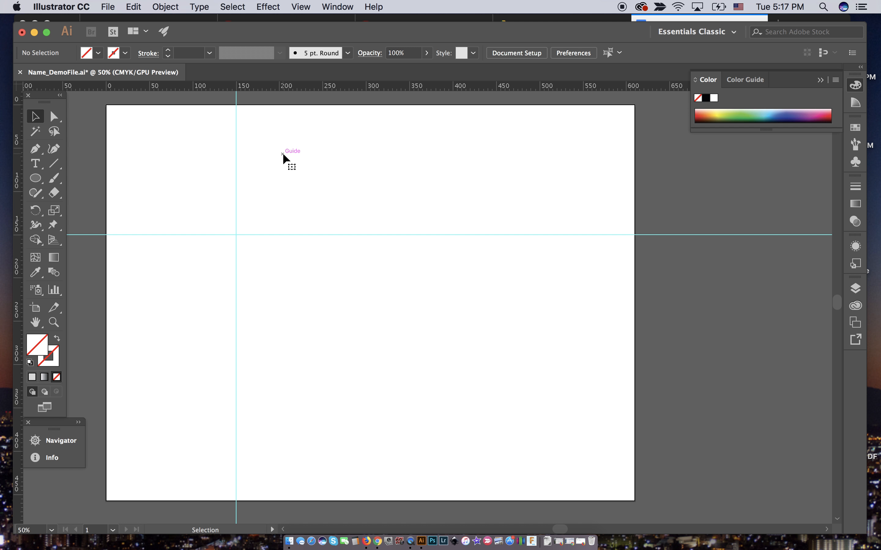
Hide the guides and show them again.
left_click(299, 7)
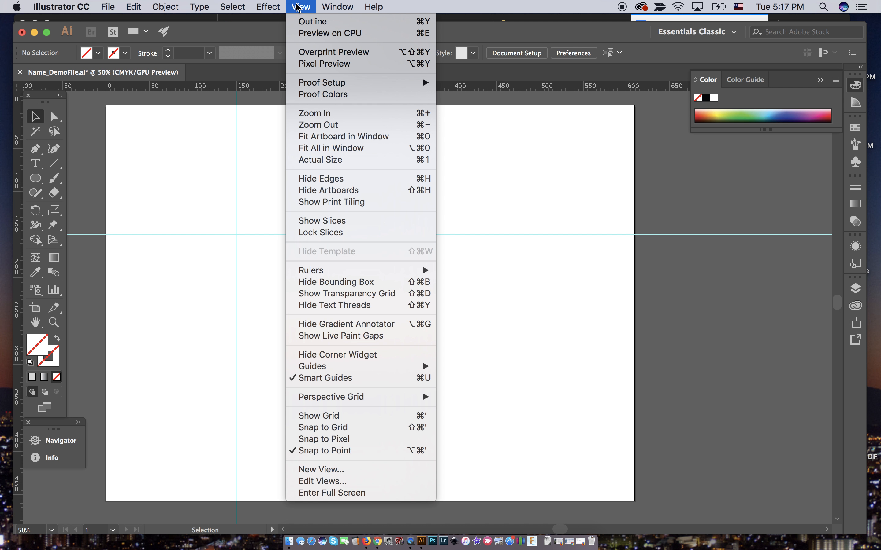
mouse_move(356, 368)
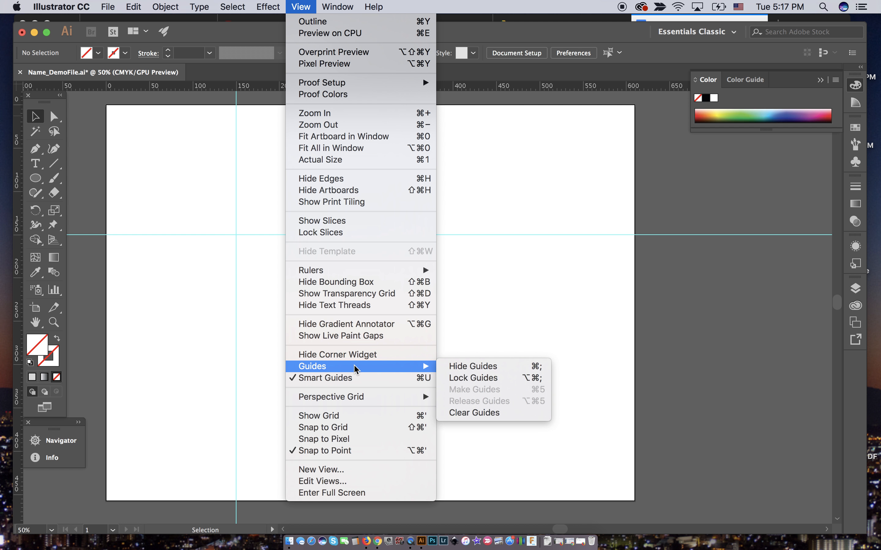
left_click(542, 371)
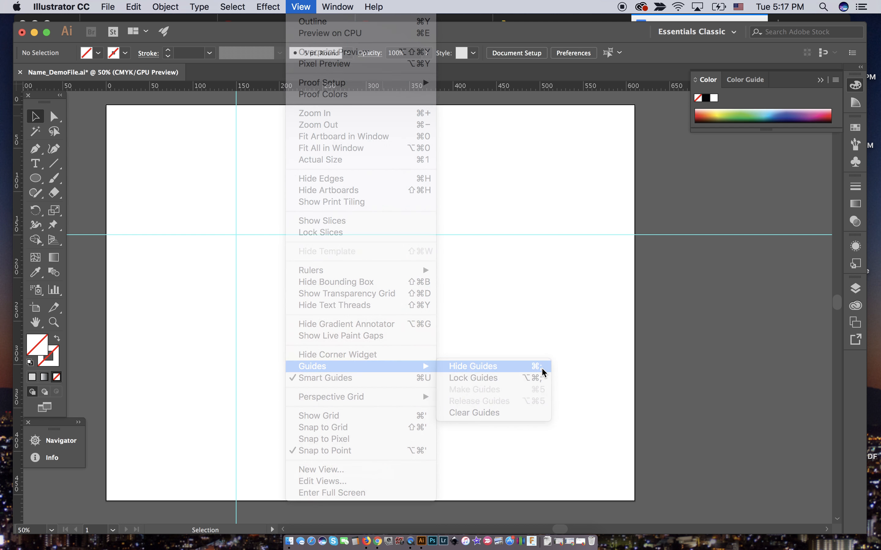
left_click(300, 7)
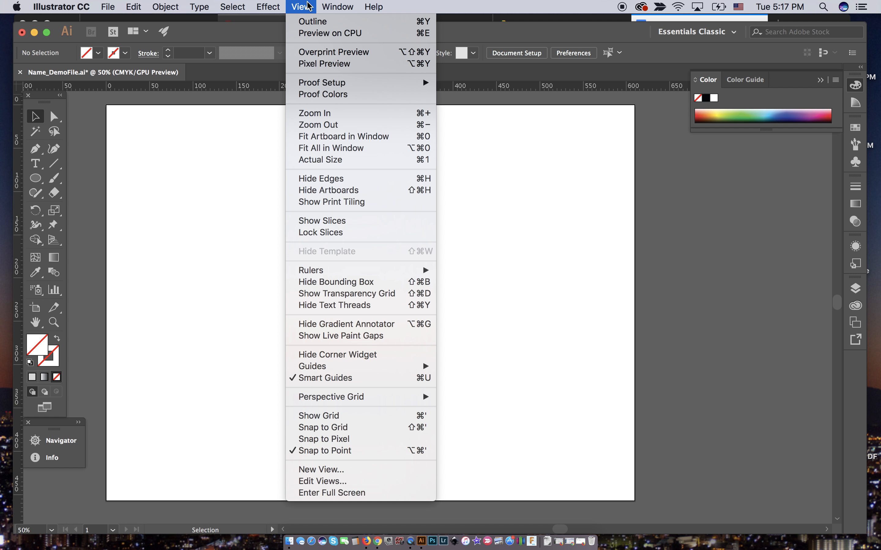
mouse_move(415, 367)
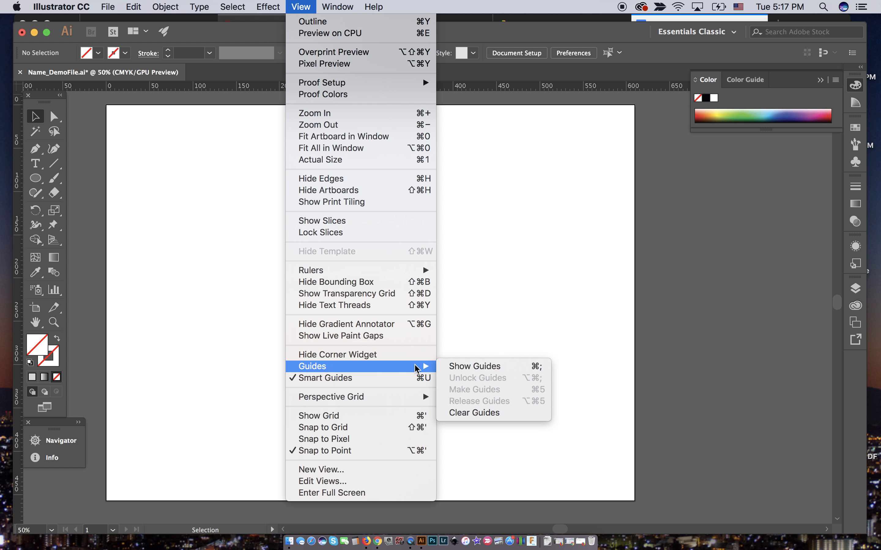
left_click(496, 368)
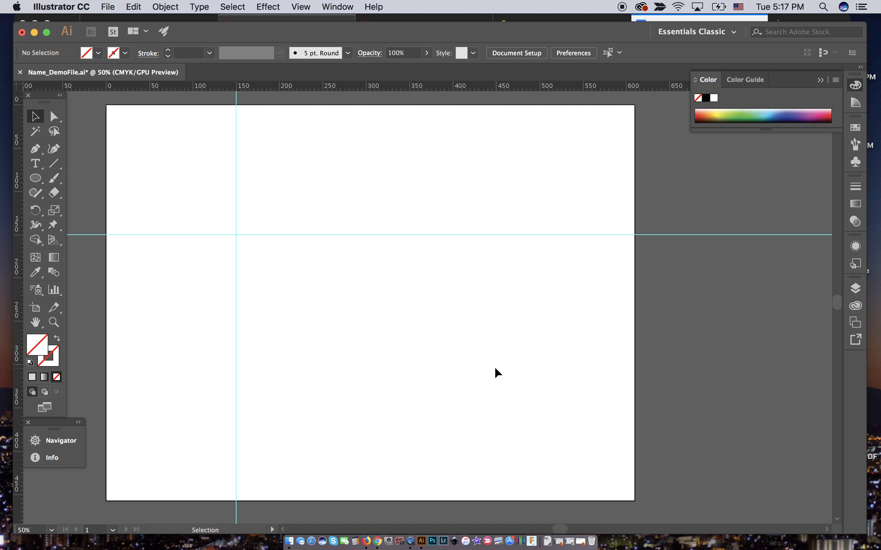
Create a rectangle exactly 30 mm wide and 1.5 in high near the artboard's upper-left corner with the Rectangle tool.
key("super+equal")
key("super+equal")
key("super+equal")
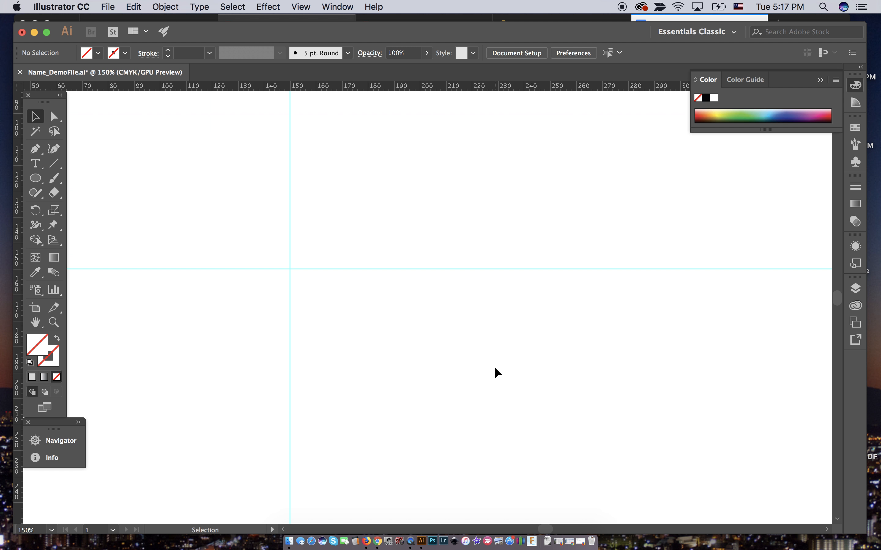
scroll(494, 367, "left", 10)
scroll(494, 367, "up", 10)
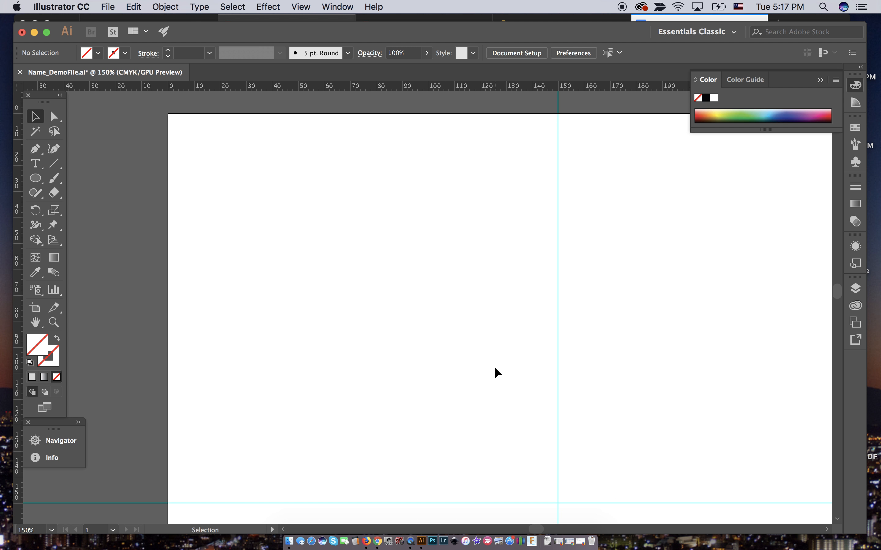
scroll(495, 367, "down", 2)
scroll(494, 367, "right", 1)
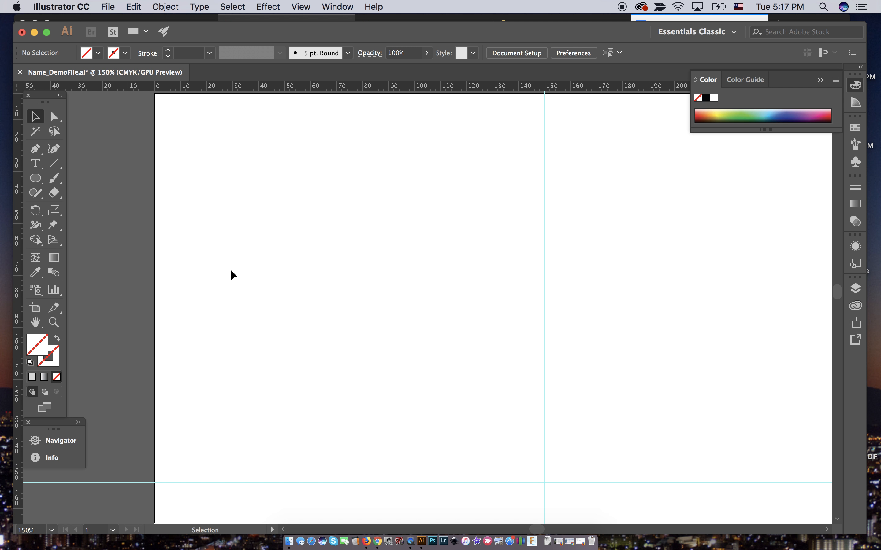
left_click(36, 178)
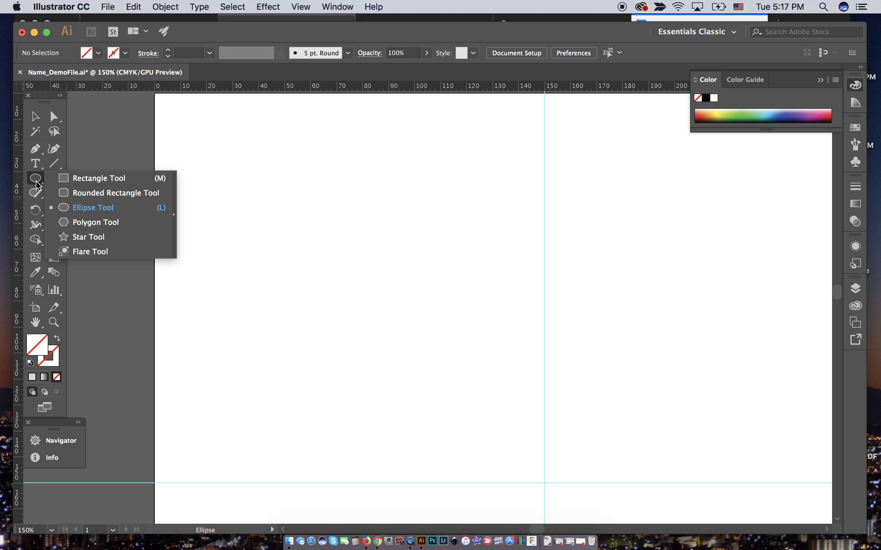
left_click(69, 182)
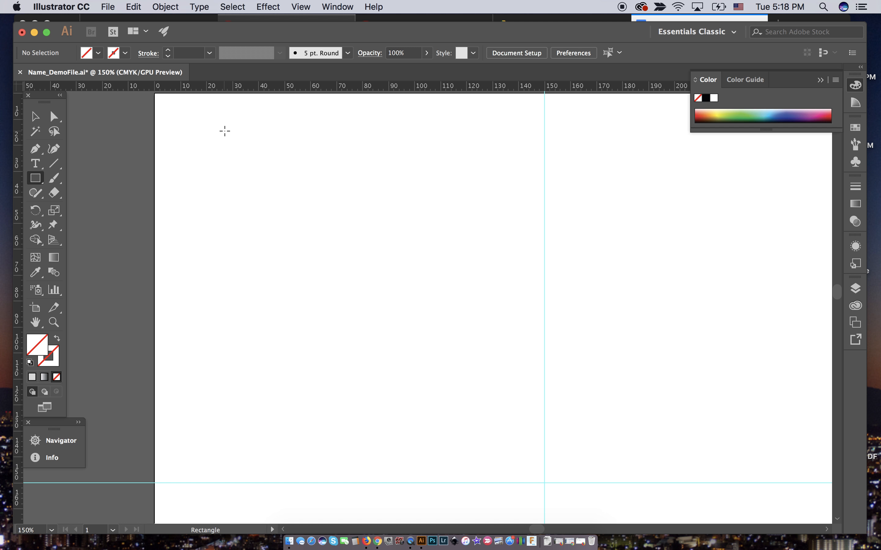
left_click(201, 148)
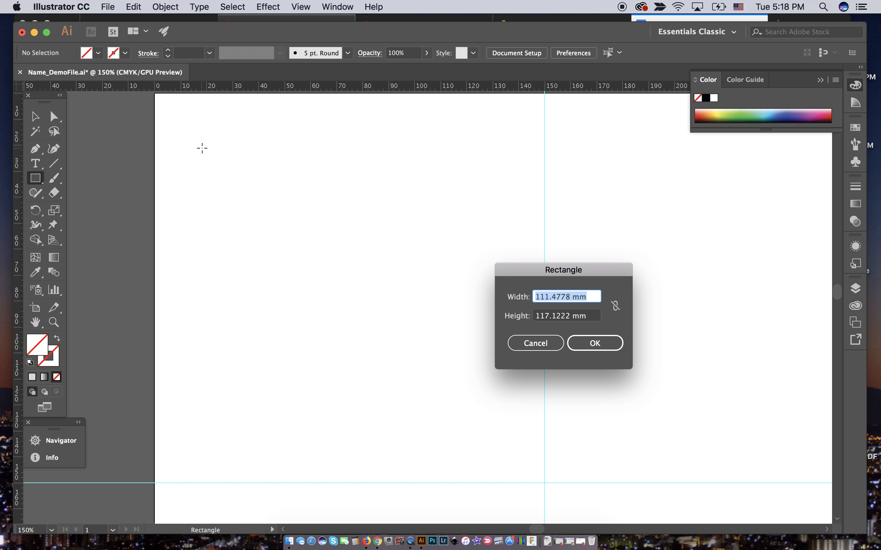
left_click_drag(558, 272, 438, 153)
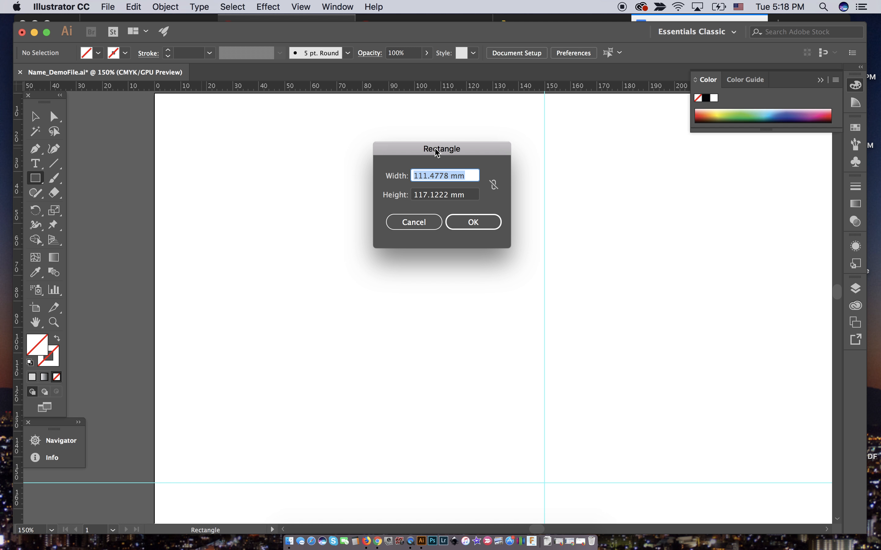
type("30mm")
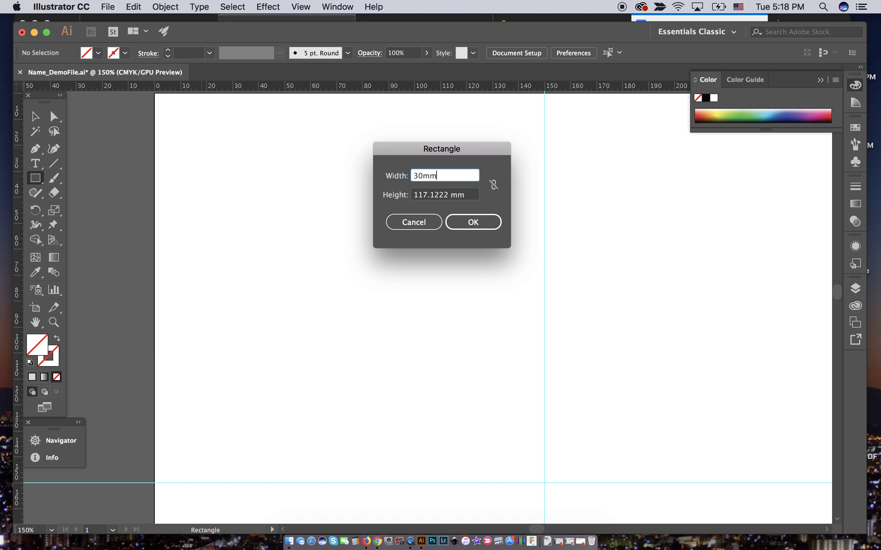
key("Tab")
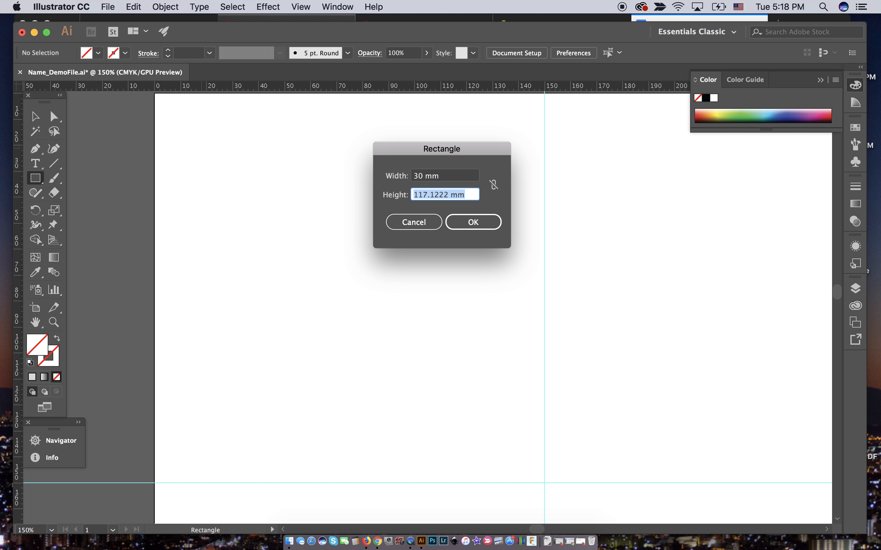
type("1.5in")
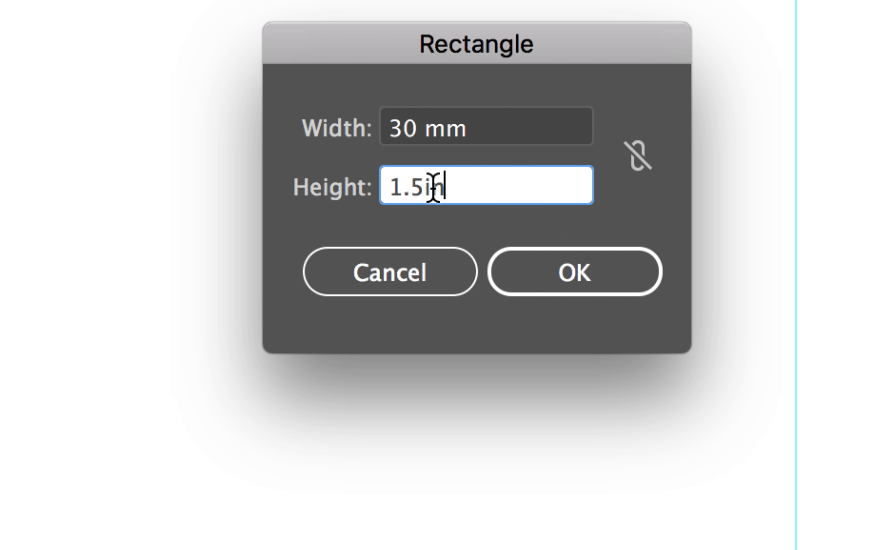
left_click(542, 267)
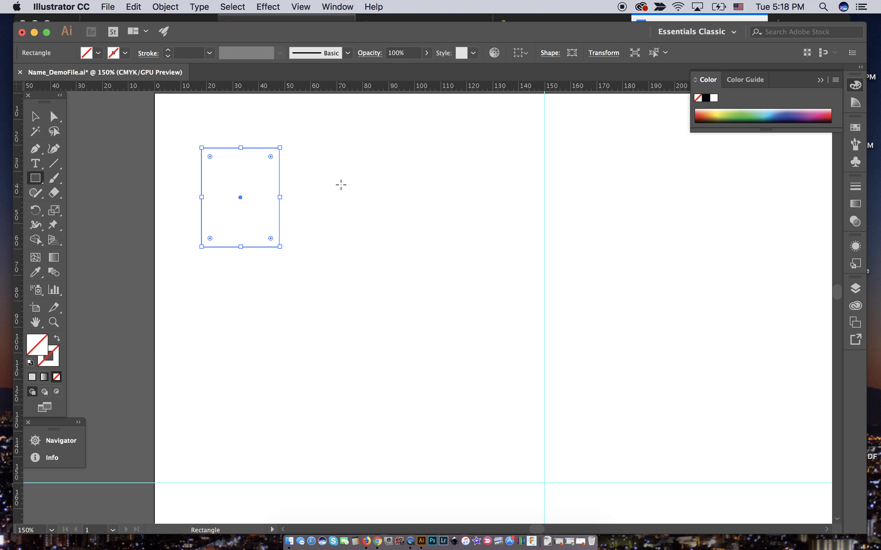
Create two more 30 by 38.1 mm rectangles, one to the right of the first and one overlapping its lower part.
left_click(341, 185)
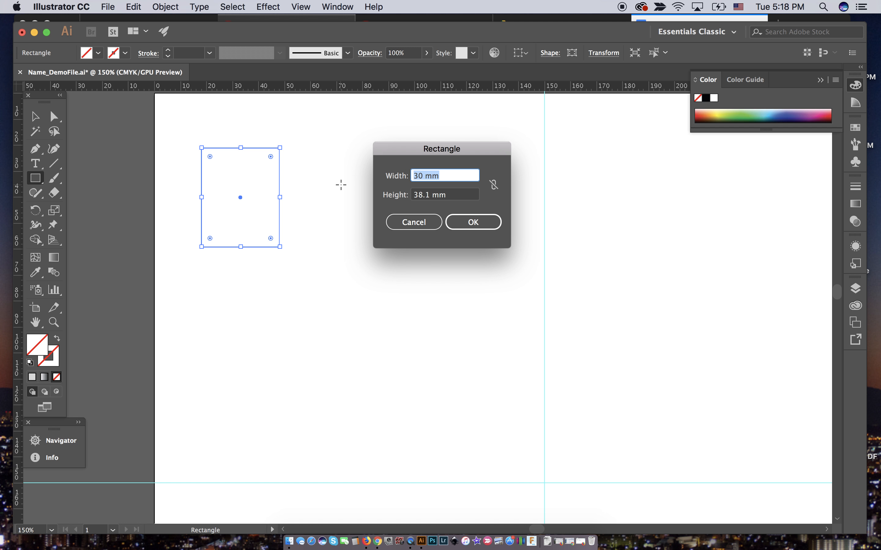
key("Return")
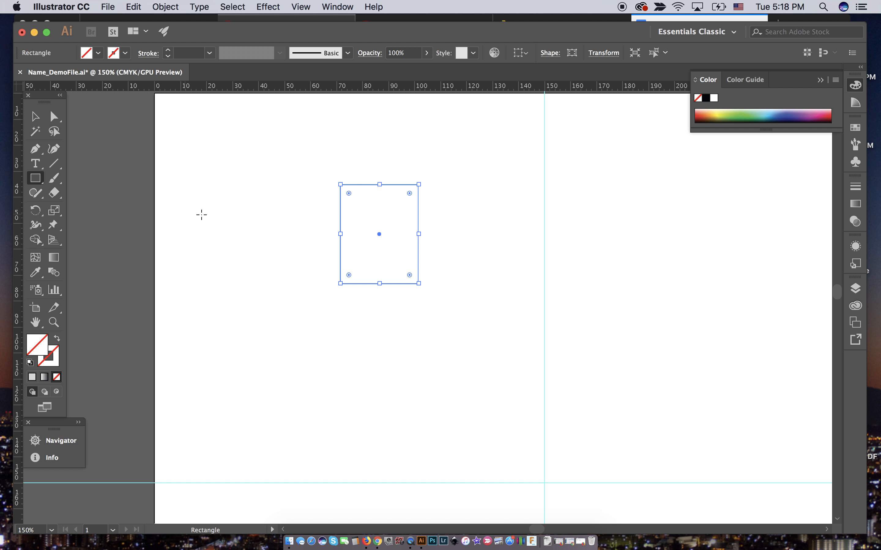
left_click(206, 216)
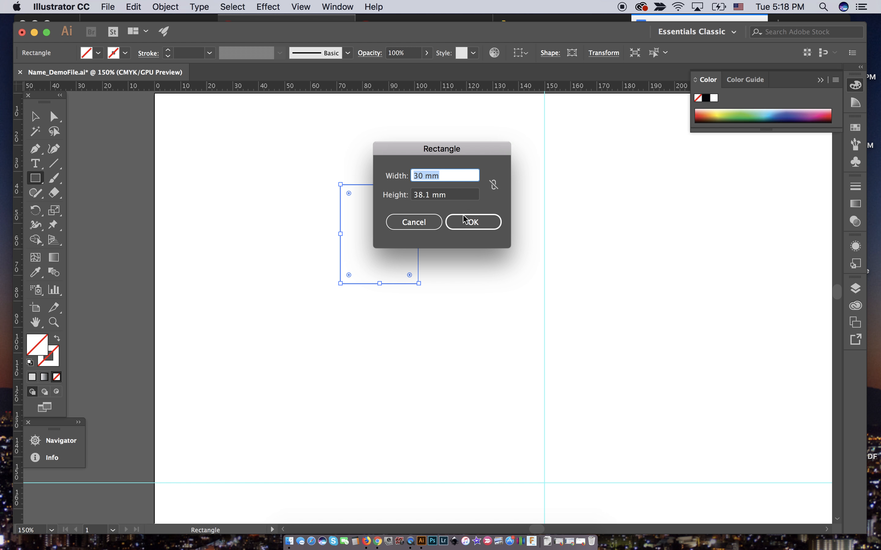
left_click(473, 223)
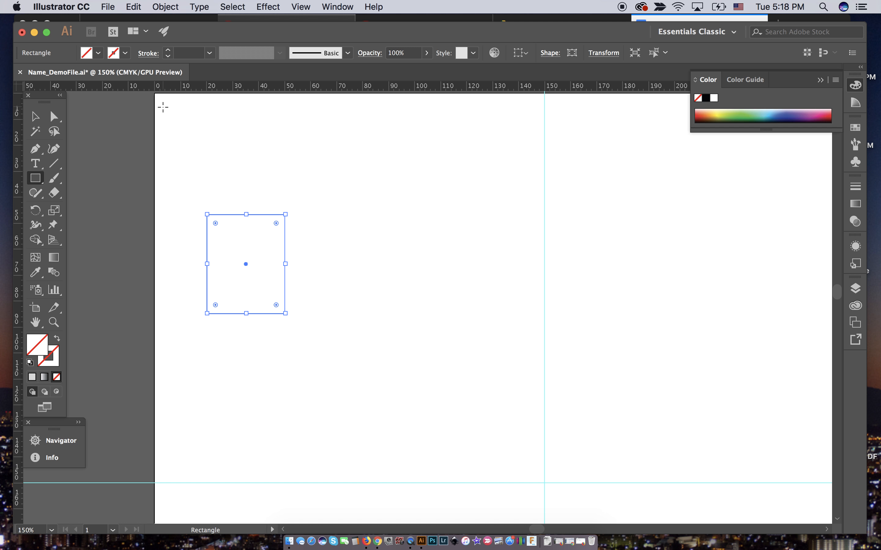
Select all three rectangles and give them the light grey fill C9C3C3.
left_click_drag(163, 107, 470, 410)
key("super+z")
left_click(35, 116)
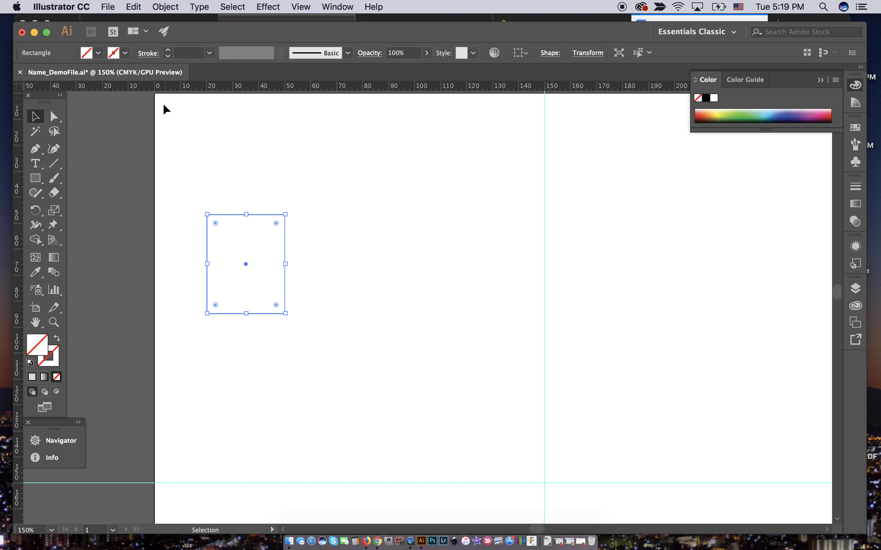
left_click_drag(164, 105, 509, 411)
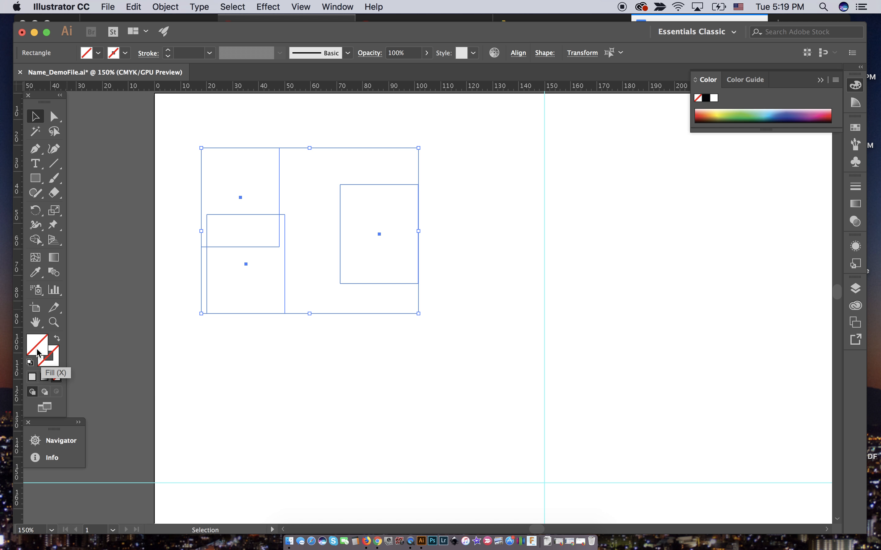
double_click(37, 347)
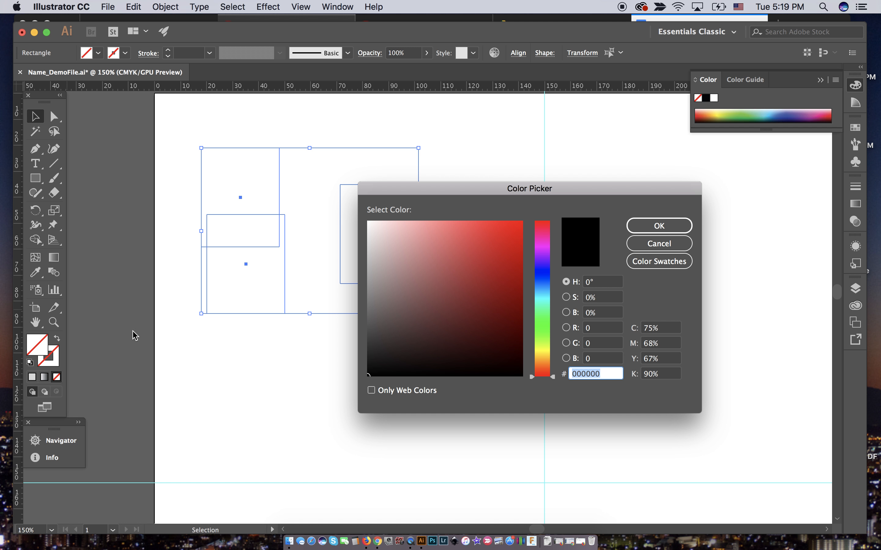
left_click(371, 254)
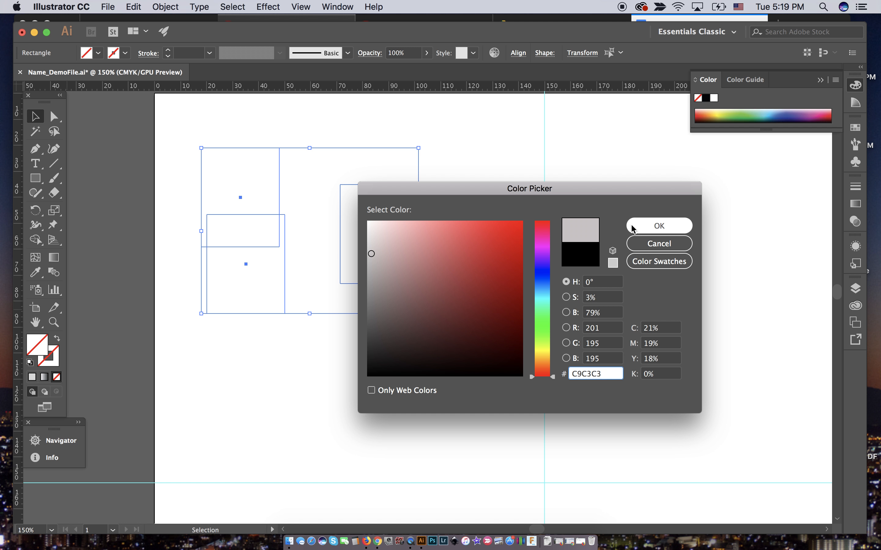
left_click(659, 226)
Give the three selected rectangles a near-black stroke from the Color Picker.
left_click(56, 361)
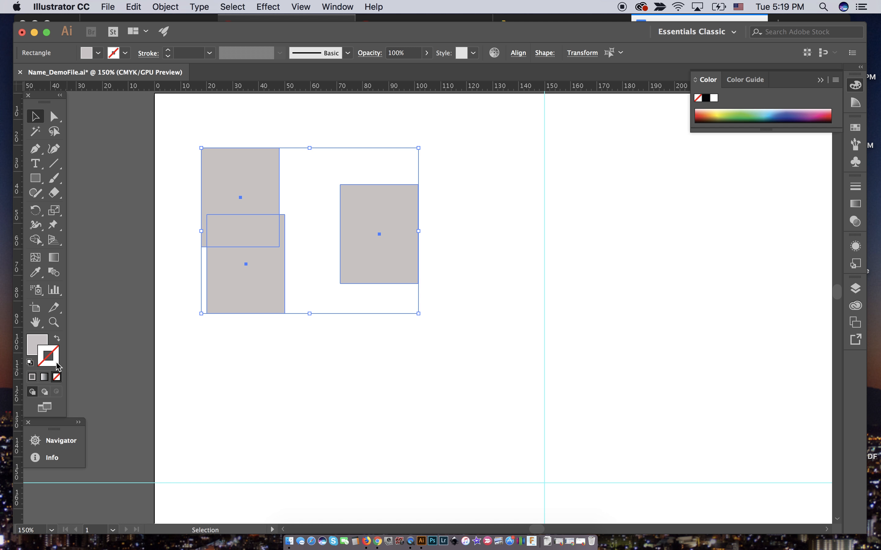
double_click(58, 356)
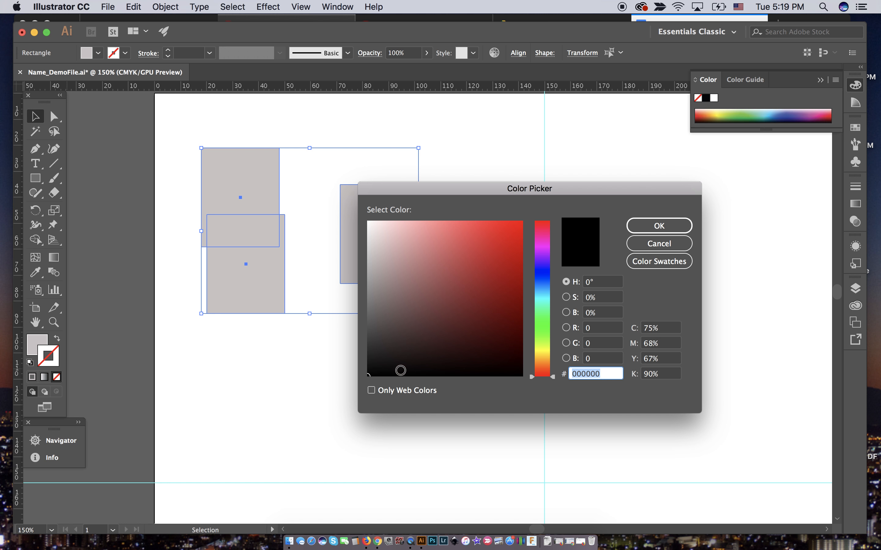
left_click(660, 226)
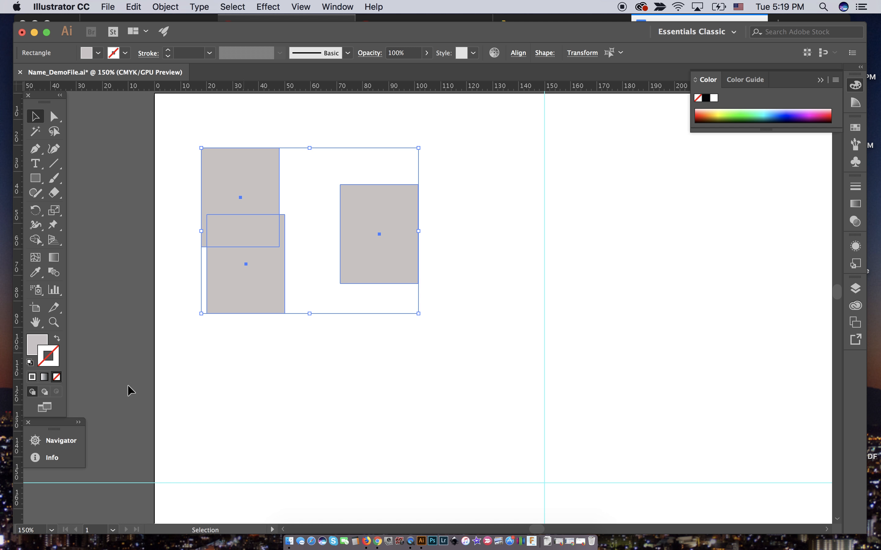
double_click(57, 365)
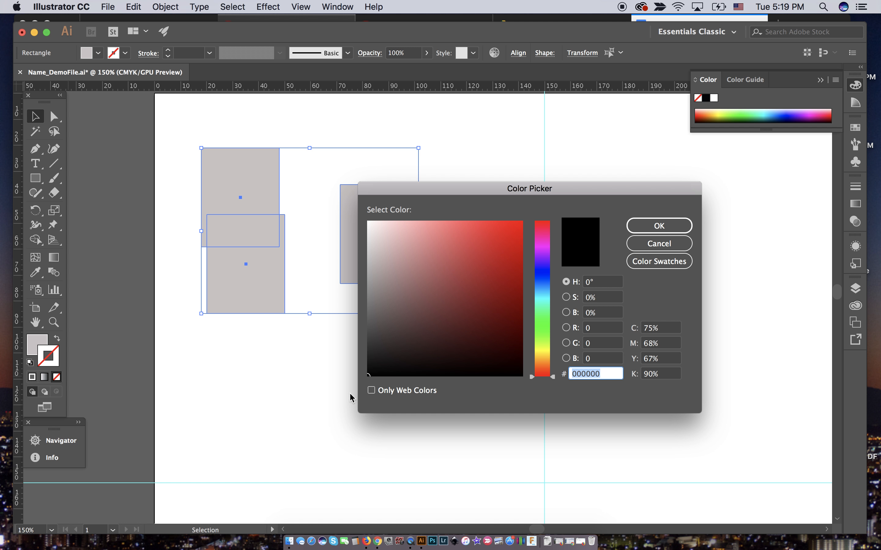
left_click(371, 367)
left_click(659, 226)
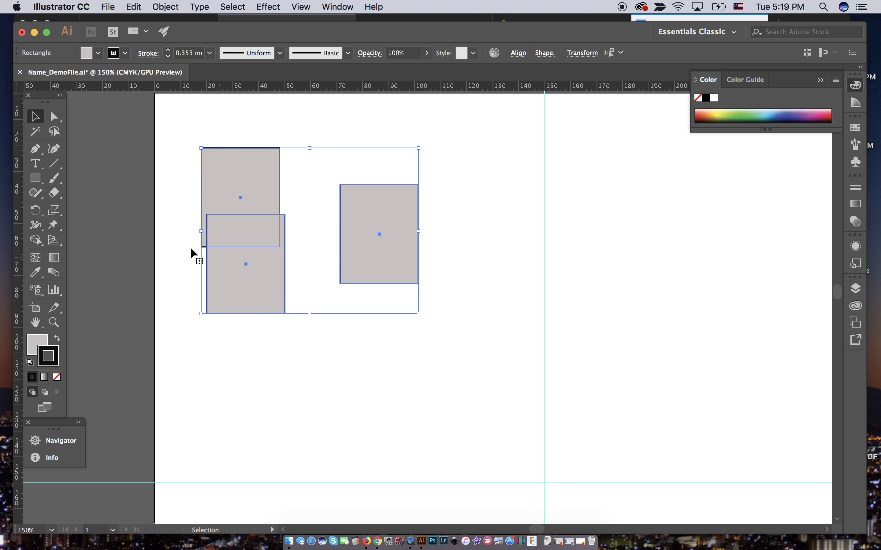
Swap the fill and stroke colours of the three rectangles and swap them back.
left_click(58, 342)
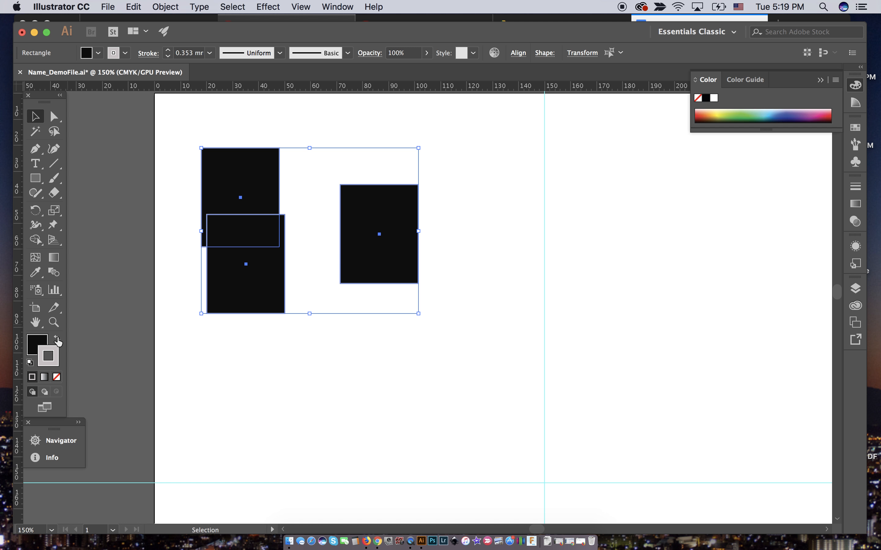
left_click(58, 342)
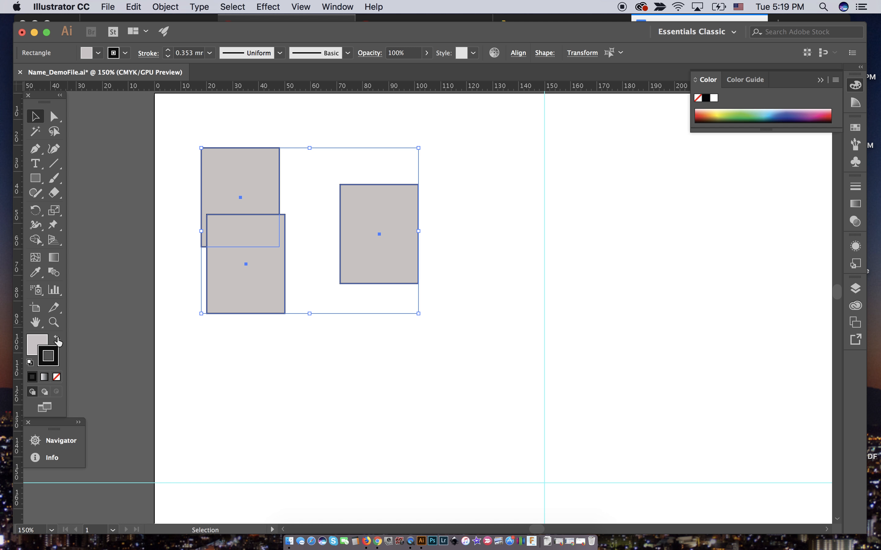
Deselect the rectangles and move two of them apart so all three form a loose row without overlapping.
left_click(281, 379)
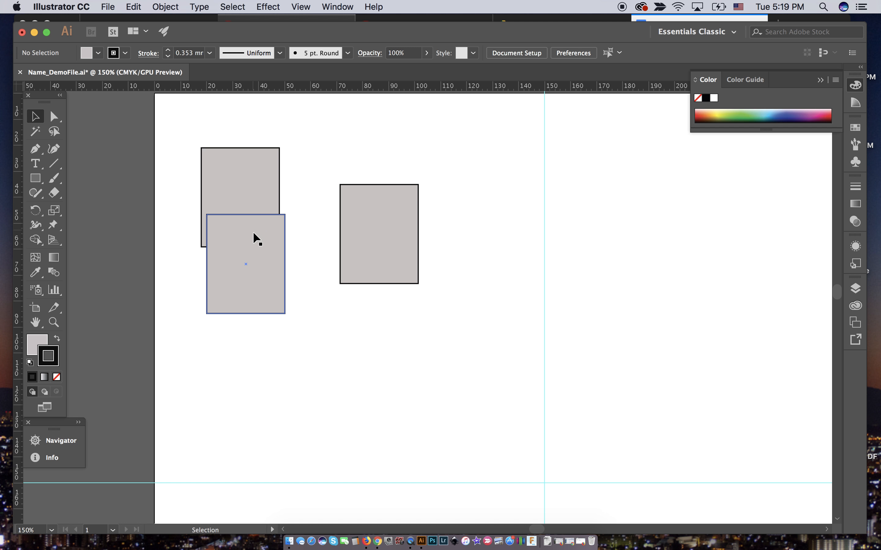
left_click_drag(251, 233, 343, 154)
left_click_drag(394, 226, 446, 182)
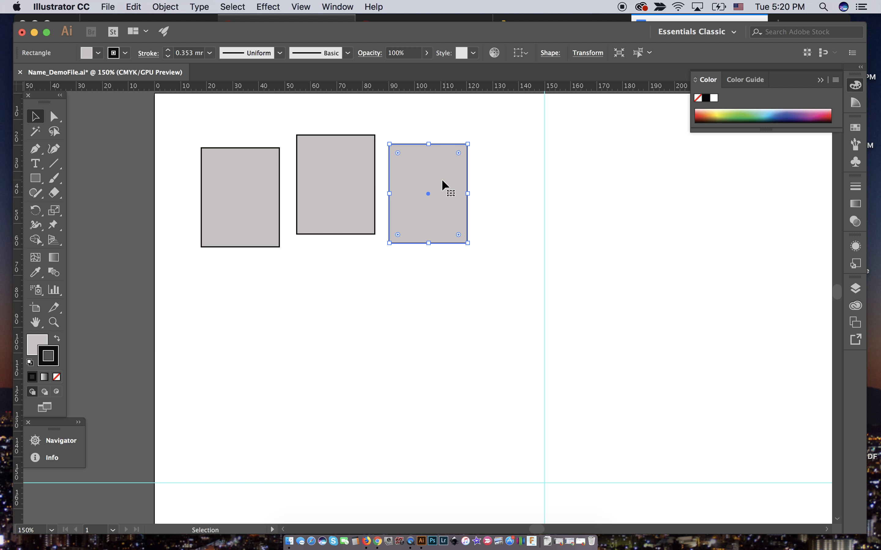
Select all three rectangles and align their top edges.
left_click_drag(177, 118, 500, 208)
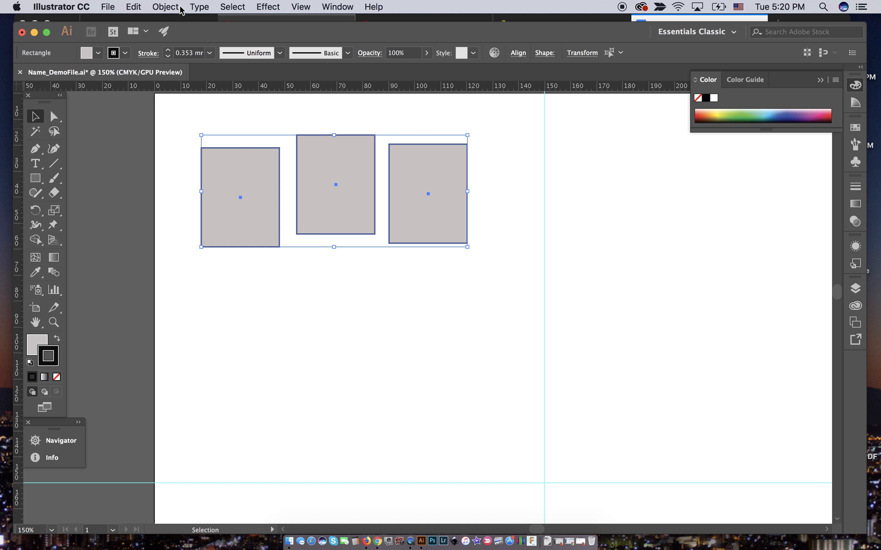
left_click(167, 7)
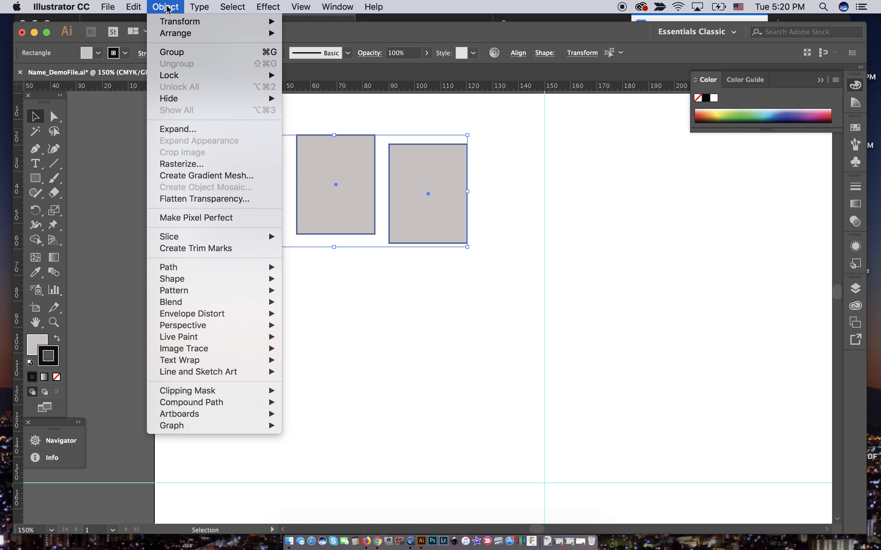
mouse_move(178, 35)
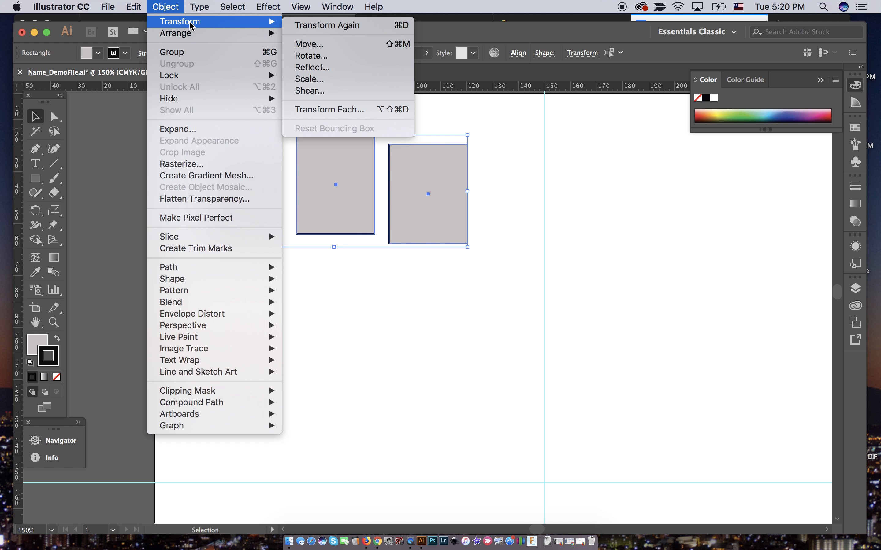
mouse_move(254, 6)
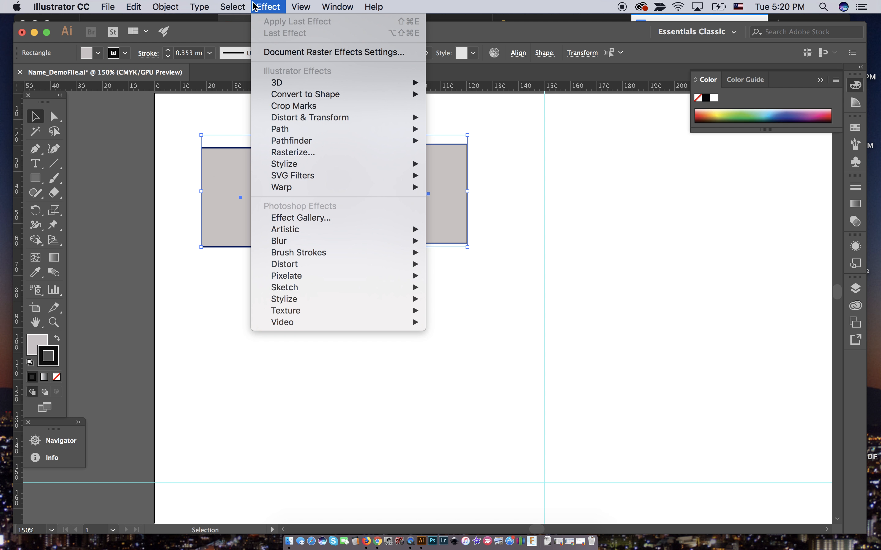
mouse_move(152, 10)
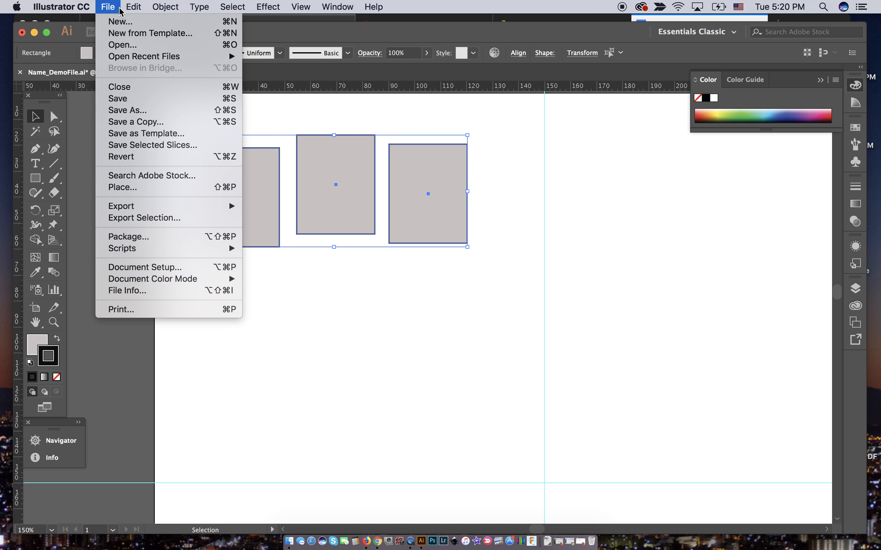
left_click(520, 54)
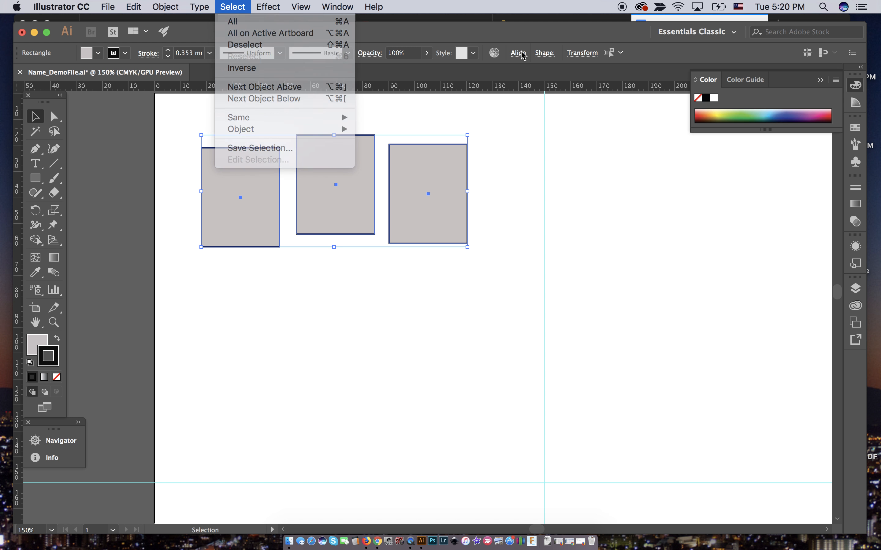
left_click(521, 54)
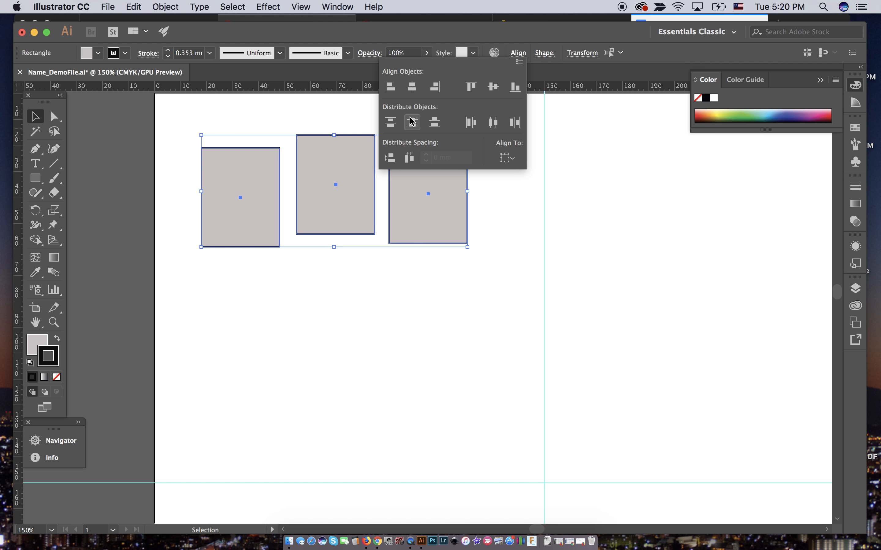
left_click(472, 89)
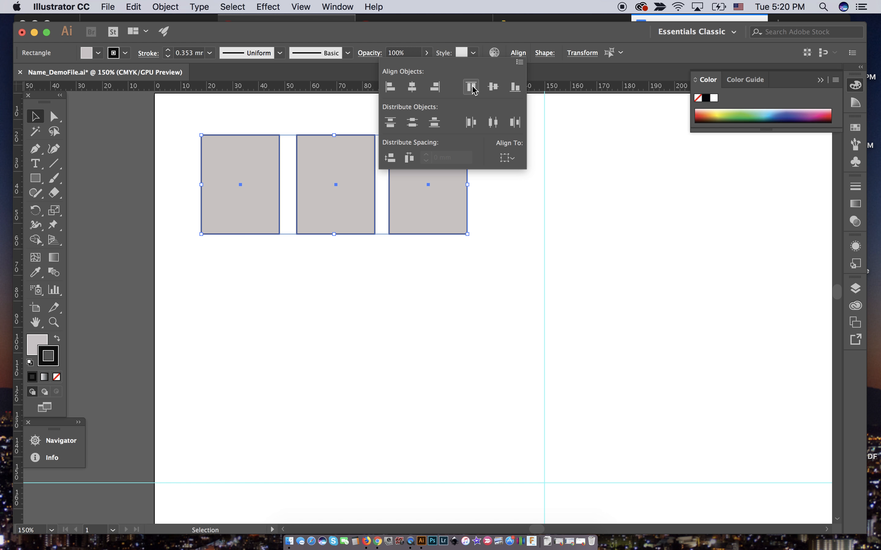
Align the three rectangles on their horizontal centres and view the Align To options.
left_click(412, 91)
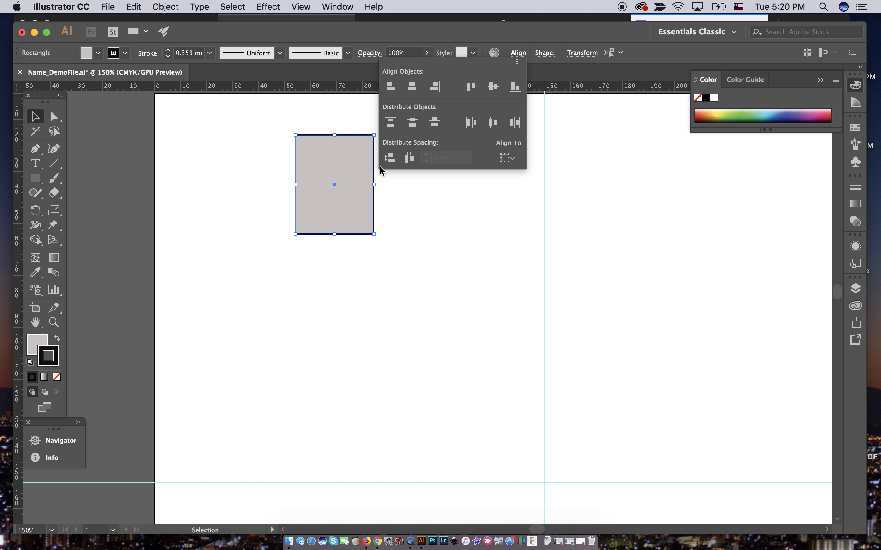
left_click(514, 160)
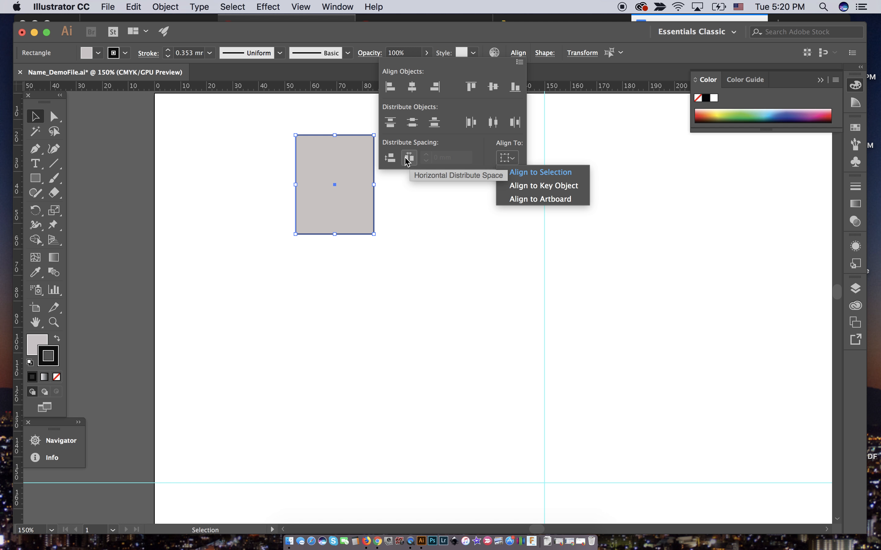
left_click(394, 164)
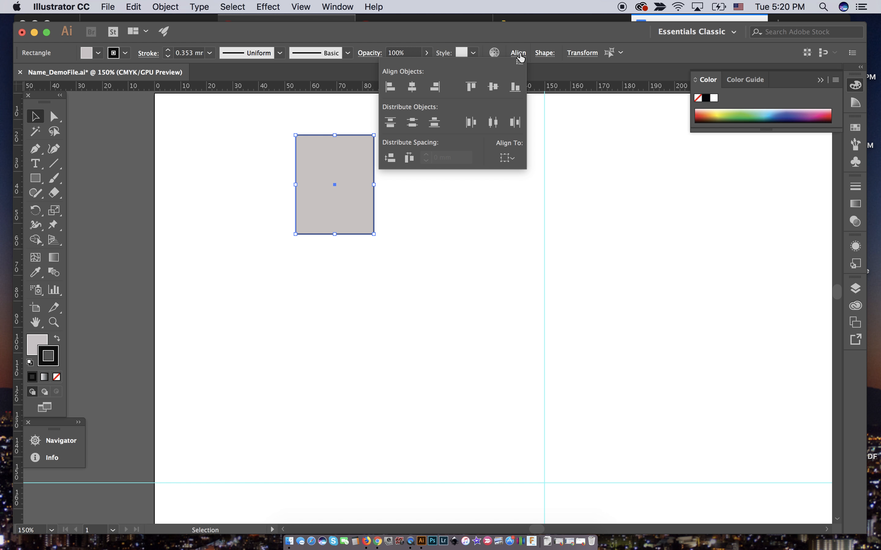
left_click(521, 55)
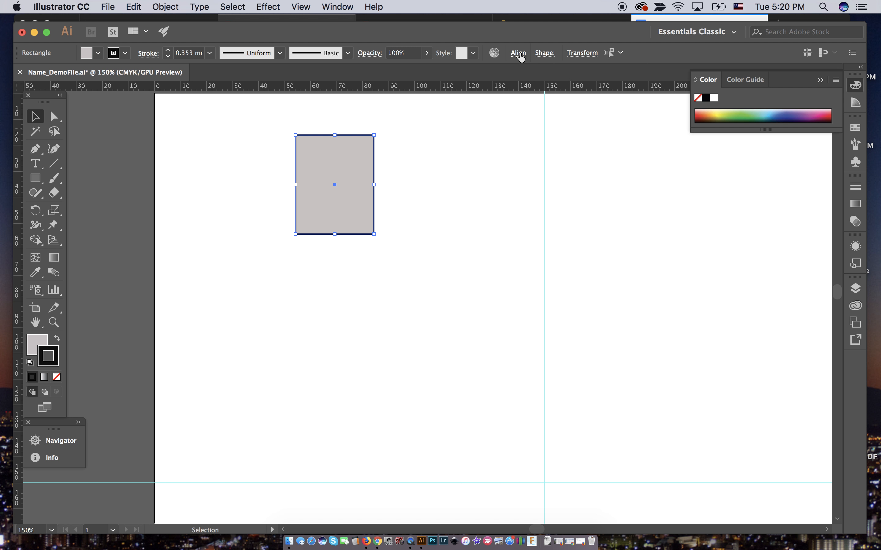
Deselect the stacked rectangles and move one to each side so the three stand apart in a row.
left_click(436, 183)
left_click_drag(299, 184, 189, 182)
left_click_drag(350, 168, 445, 166)
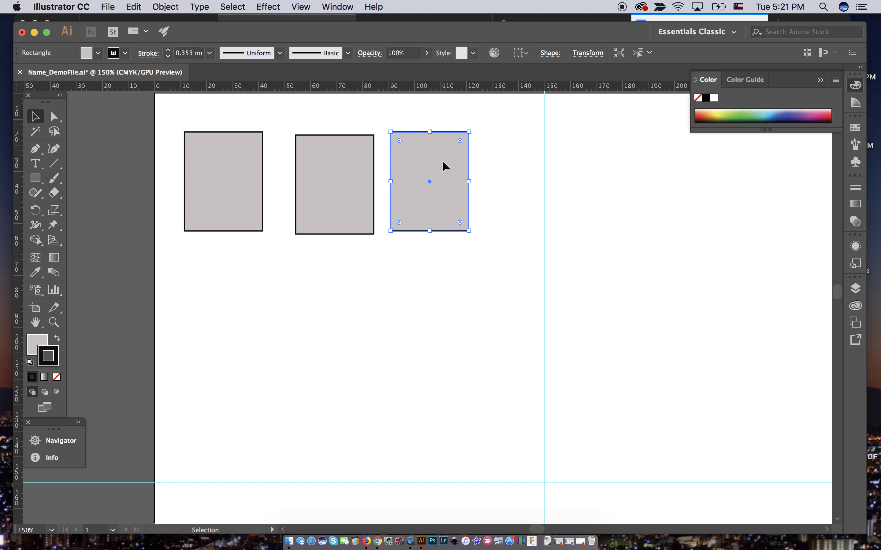
Overlap the middle rectangle with the lower parts of the outer two and merge all three into one shape with Shape Builder.
left_click_drag(328, 176, 267, 207)
left_click_drag(420, 189, 313, 189)
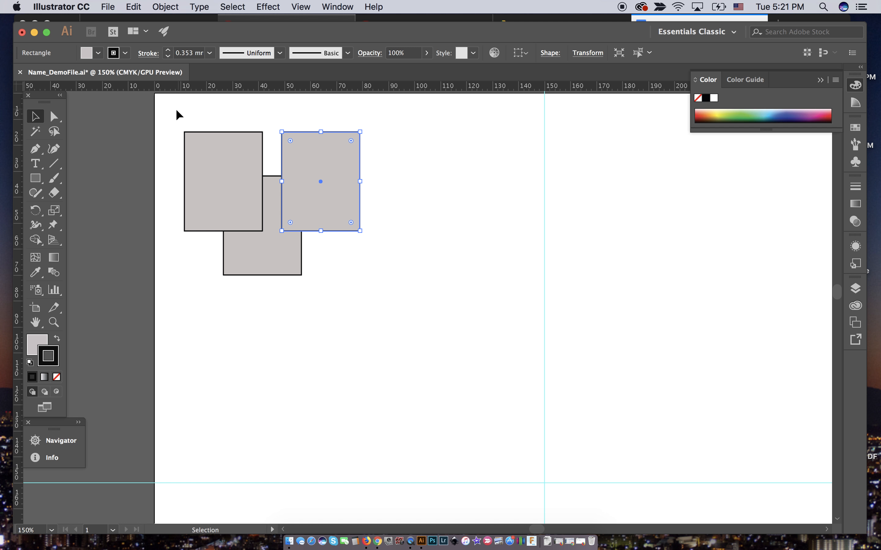
left_click_drag(177, 111, 393, 302)
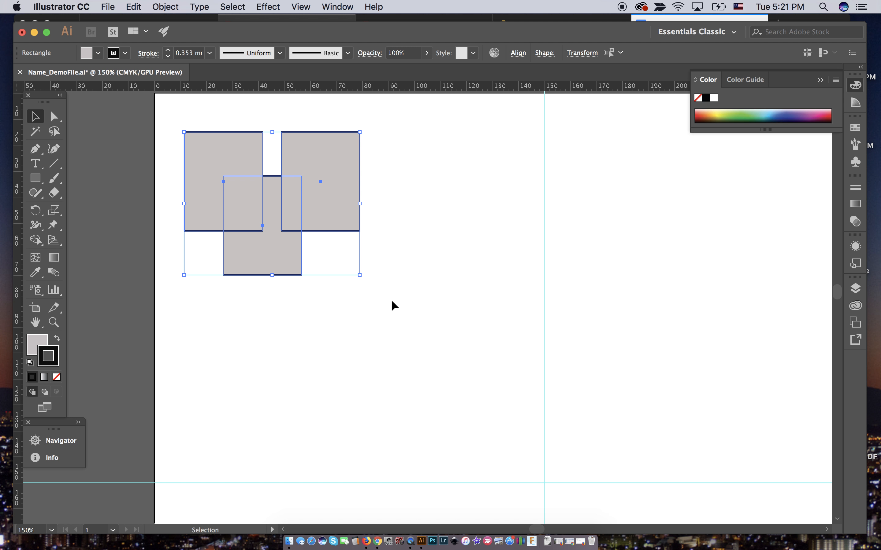
left_click(35, 240)
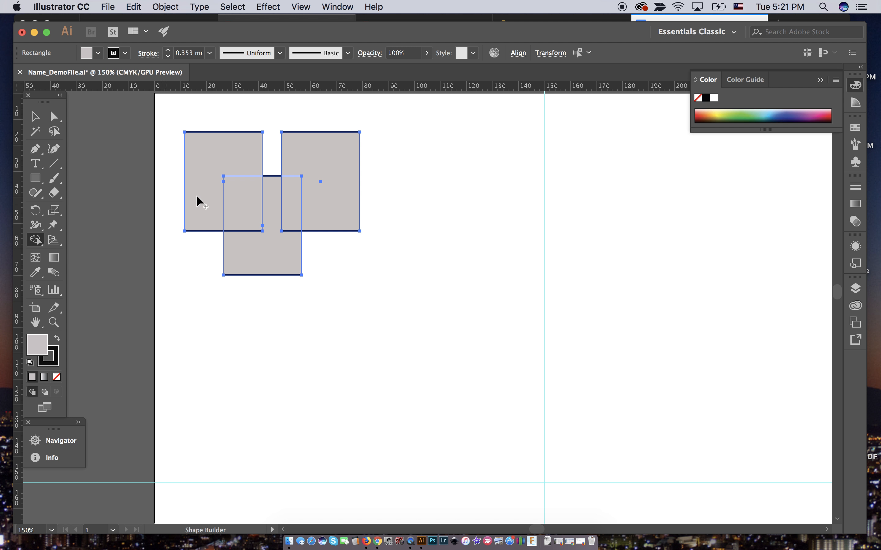
mouse_move(216, 169)
left_mouse_down()
mouse_move(250, 241)
mouse_move(328, 190)
left_mouse_up()
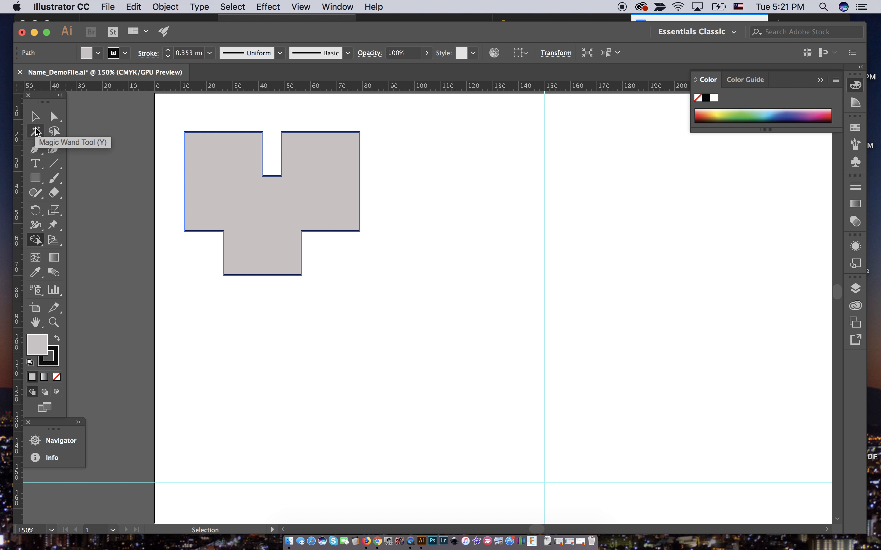
Draw an upright ellipse about 12 mm wide and 21 mm high inside the merged shape's left part.
left_click(35, 182)
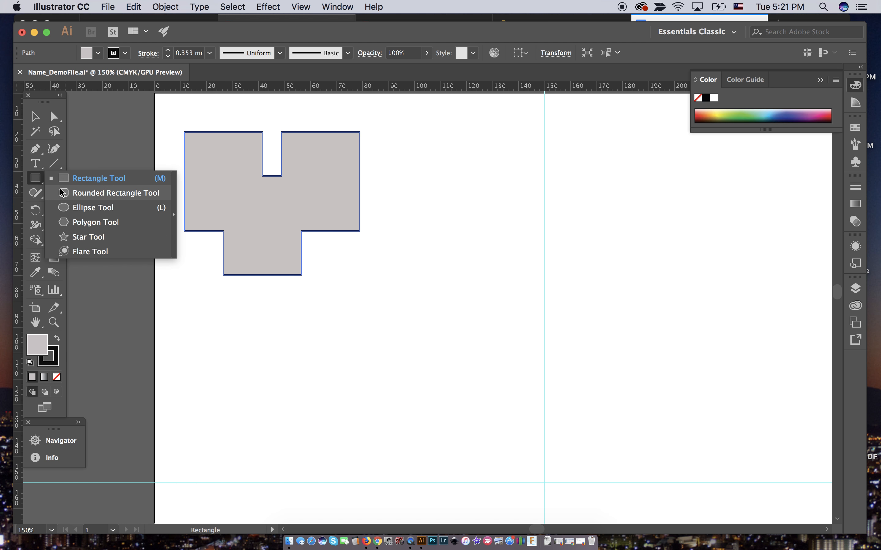
left_click(79, 208)
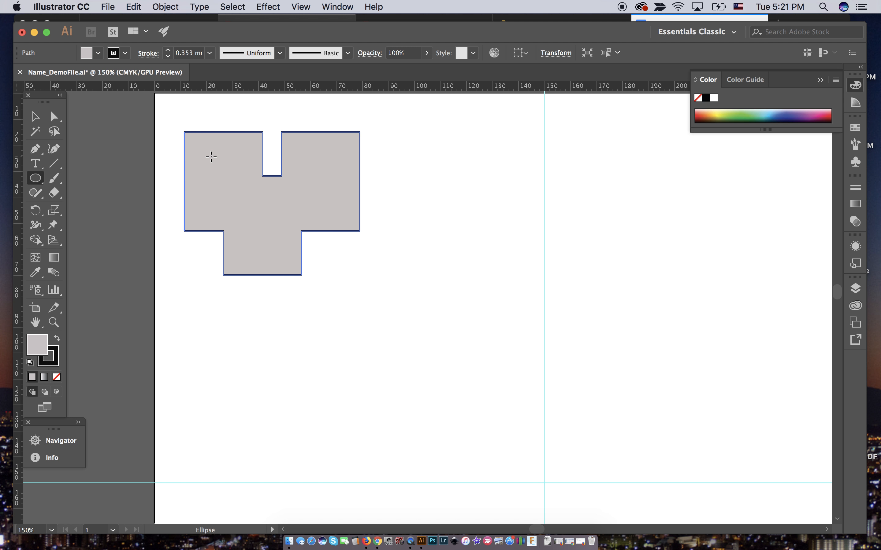
left_click_drag(211, 157, 244, 211)
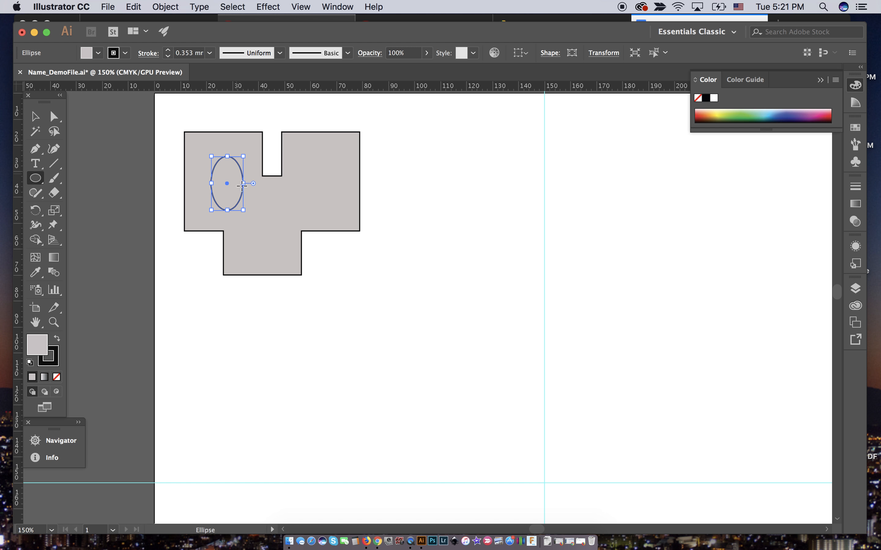
scroll(391, 312, "up", 3)
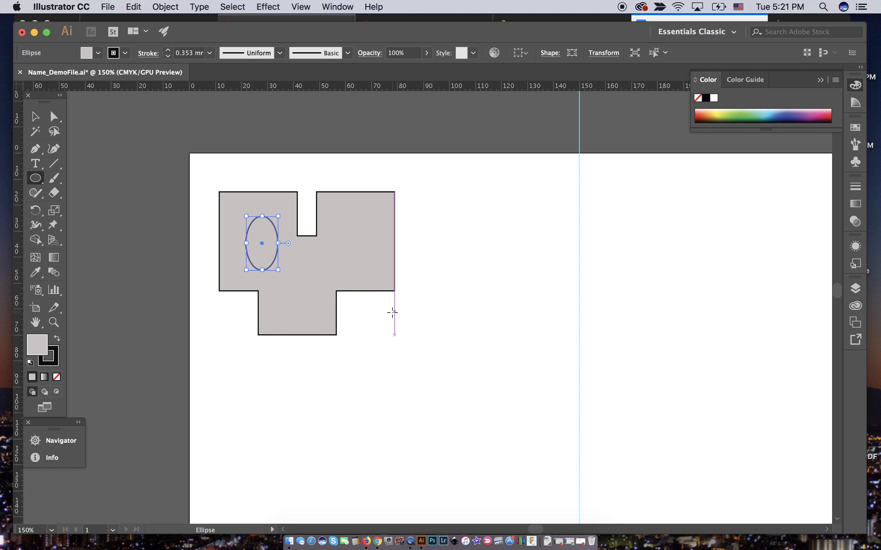
scroll(392, 313, "right", 1)
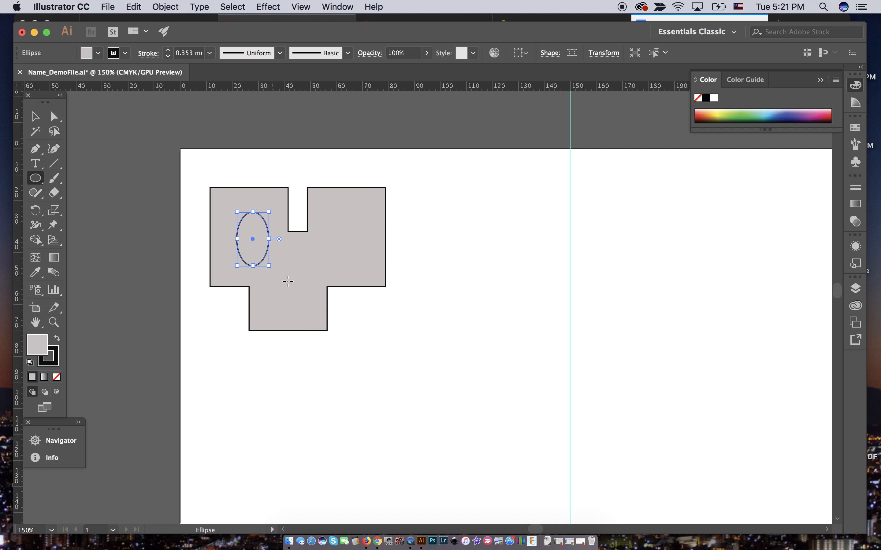
Try cutting away the ellipse's lower-left part with the Eraser tool, and undo the erasure.
scroll(291, 284, "up", 5)
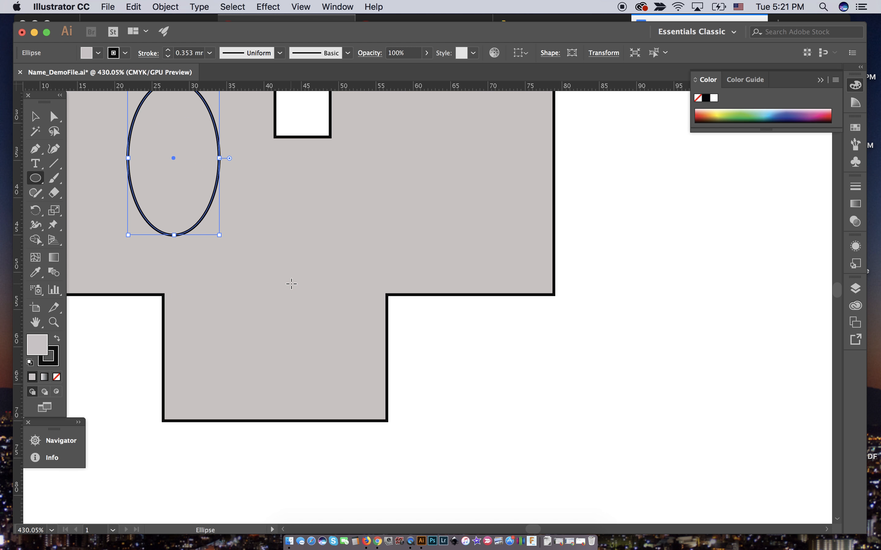
scroll(263, 269, "up", 5)
scroll(263, 268, "left", 5)
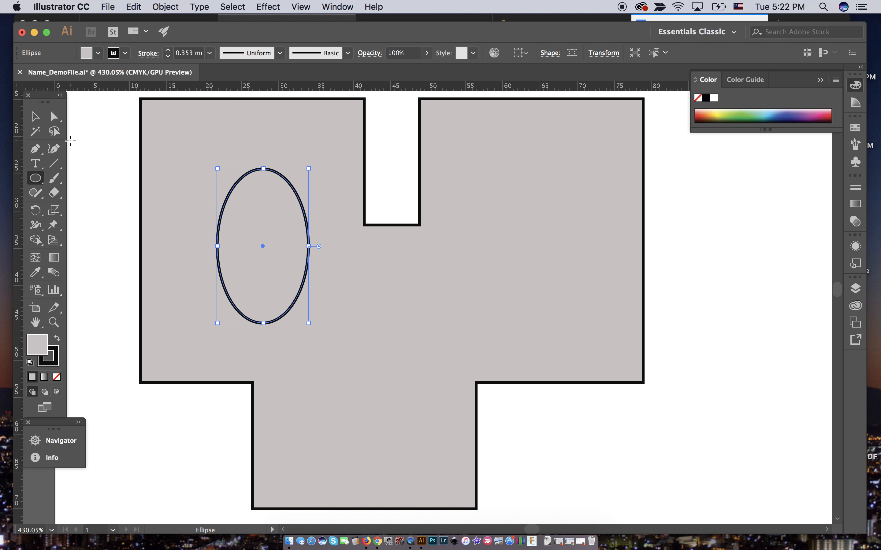
left_click(58, 195)
mouse_move(239, 287)
left_mouse_down()
mouse_move(224, 296)
mouse_move(244, 284)
left_mouse_up()
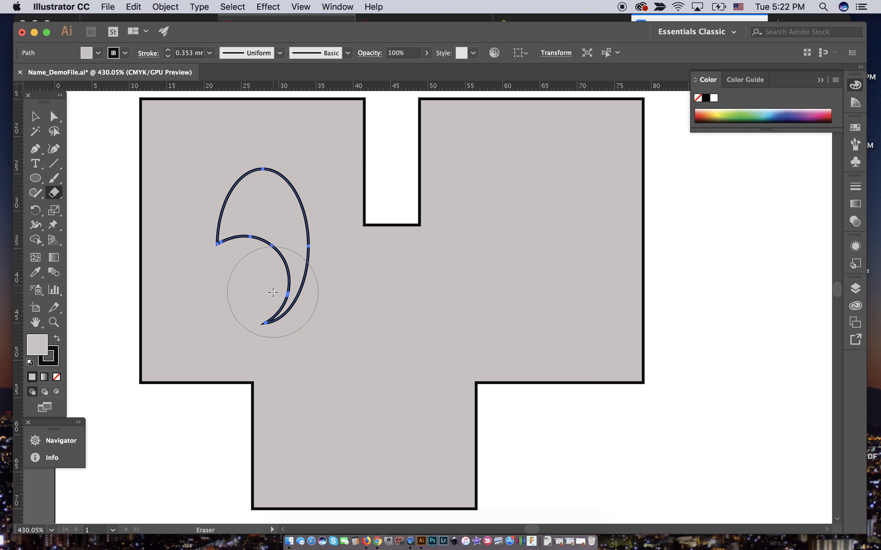
key("super+z")
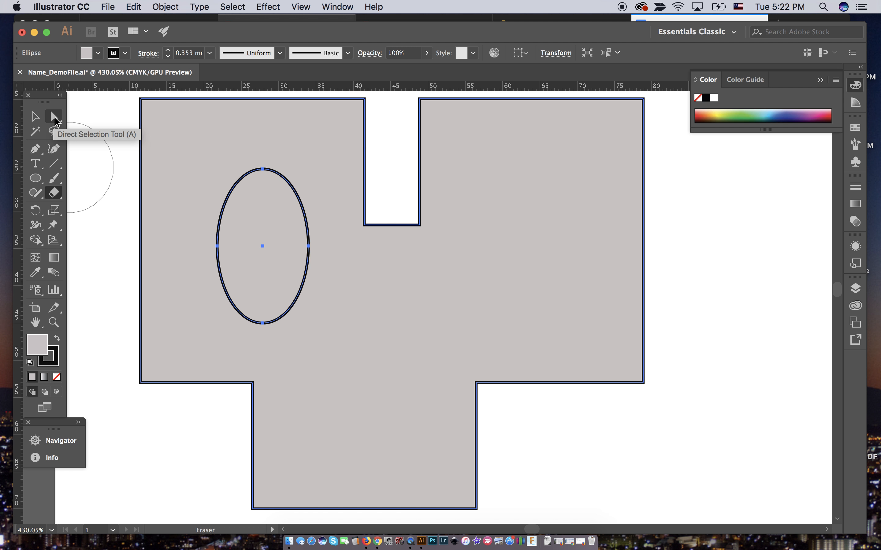
Cut the ellipse's path at its leftmost and rightmost anchor points, and deselect it.
left_click(54, 117)
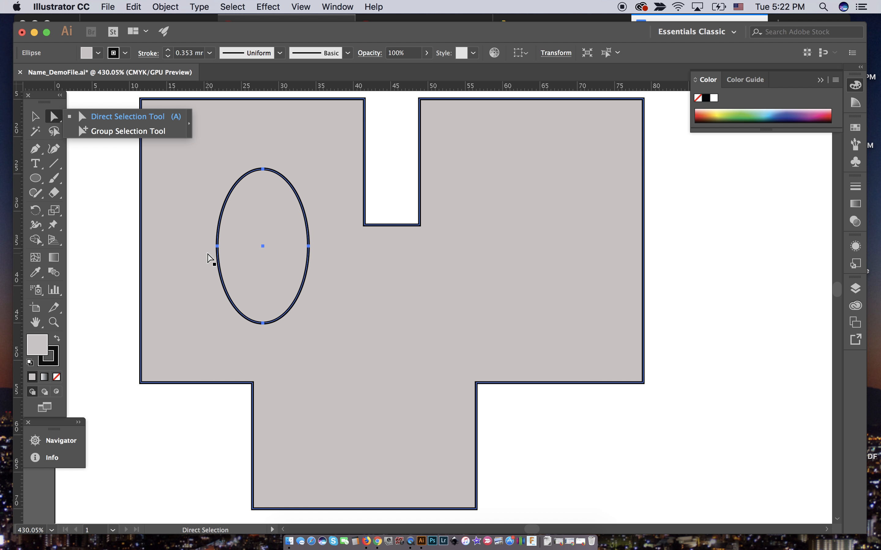
left_click(209, 255)
left_click(88, 313)
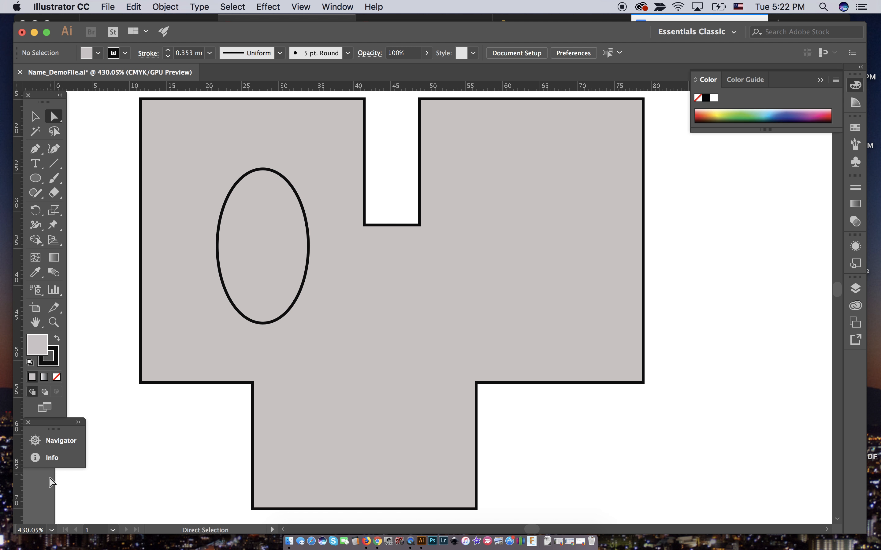
left_click(217, 247)
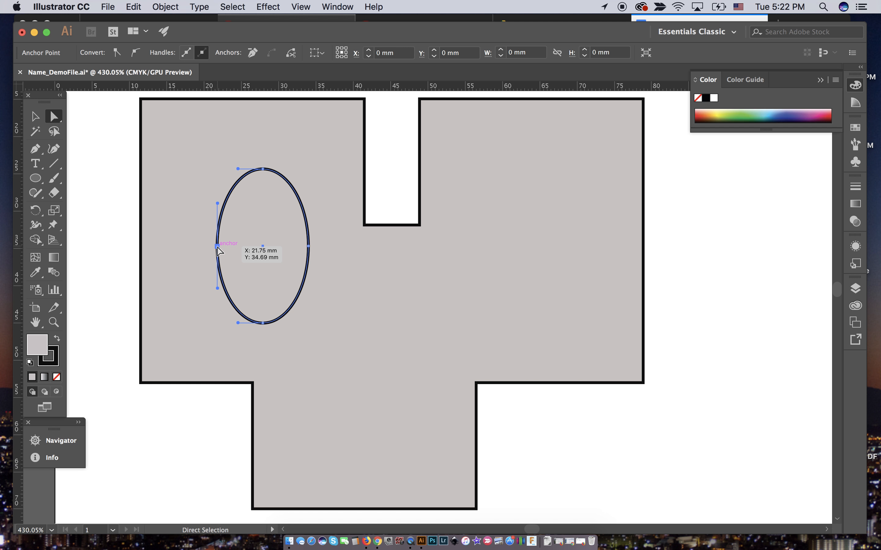
left_click(308, 247, "shift")
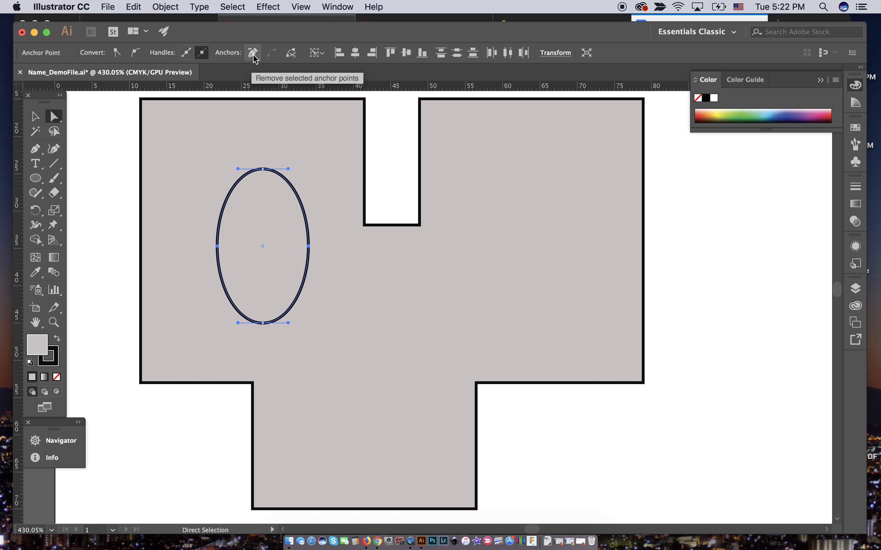
left_click(291, 55)
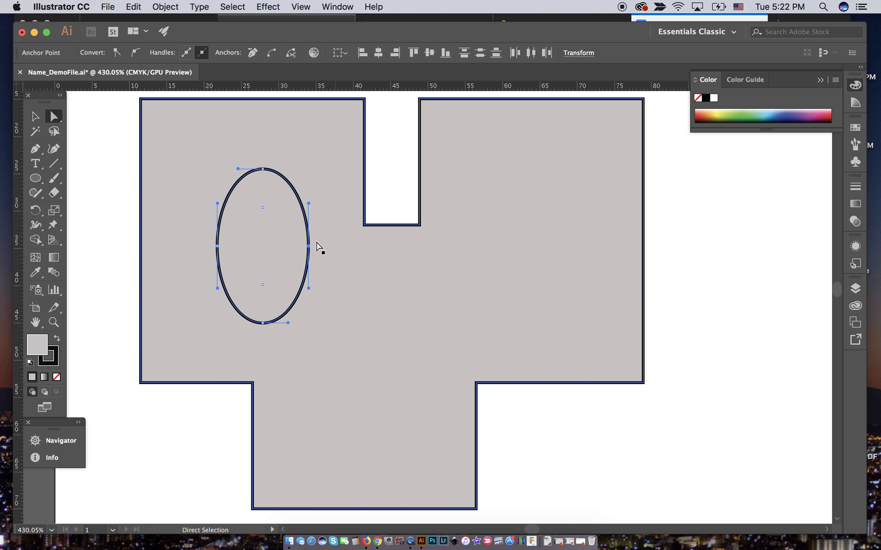
left_click(107, 203)
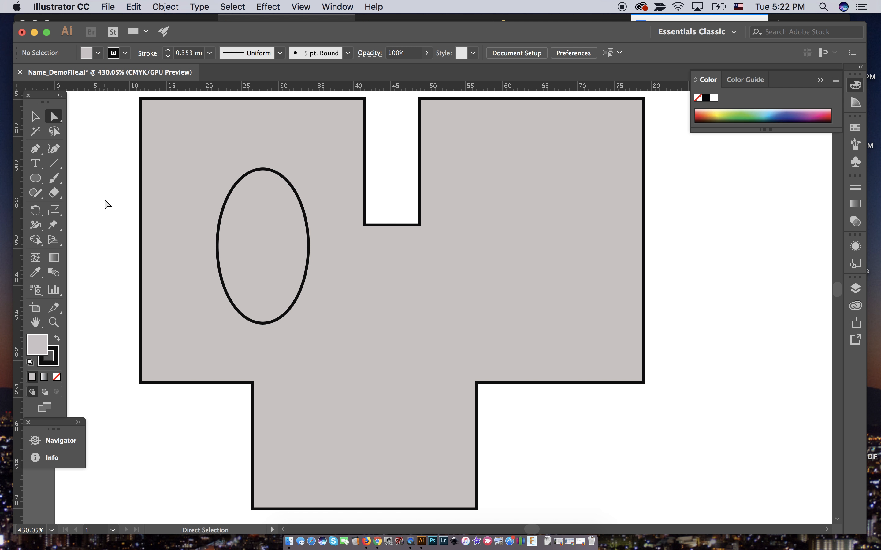
Delete the lower half of the cut ellipse, keeping only the upper arch.
left_click(223, 290)
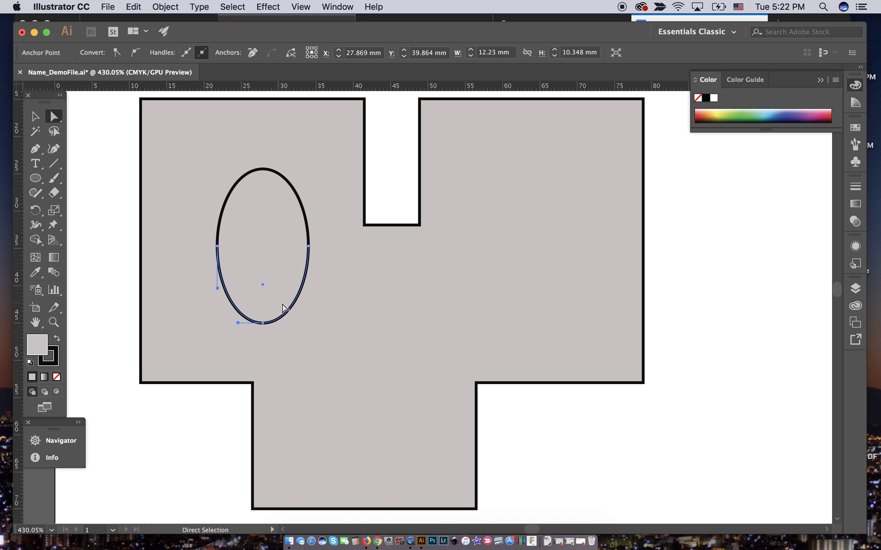
left_click(294, 300)
key("Delete")
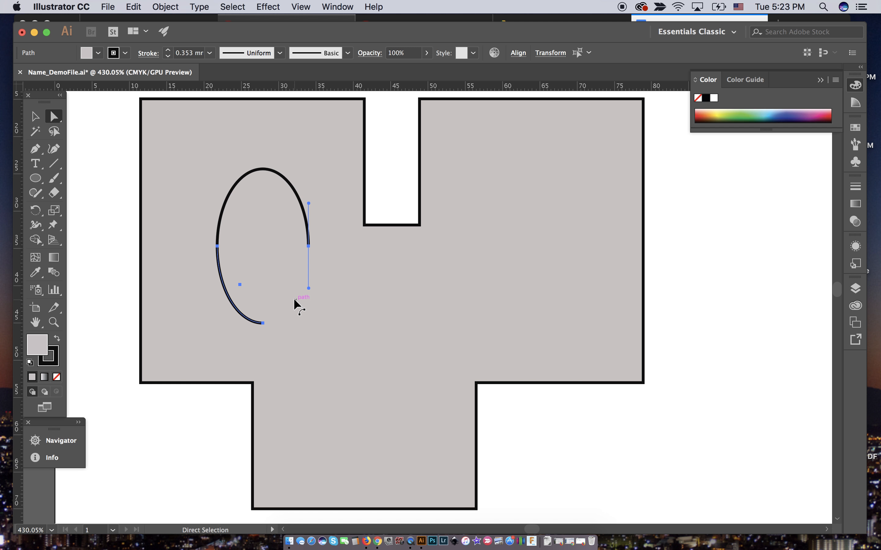
key("Delete")
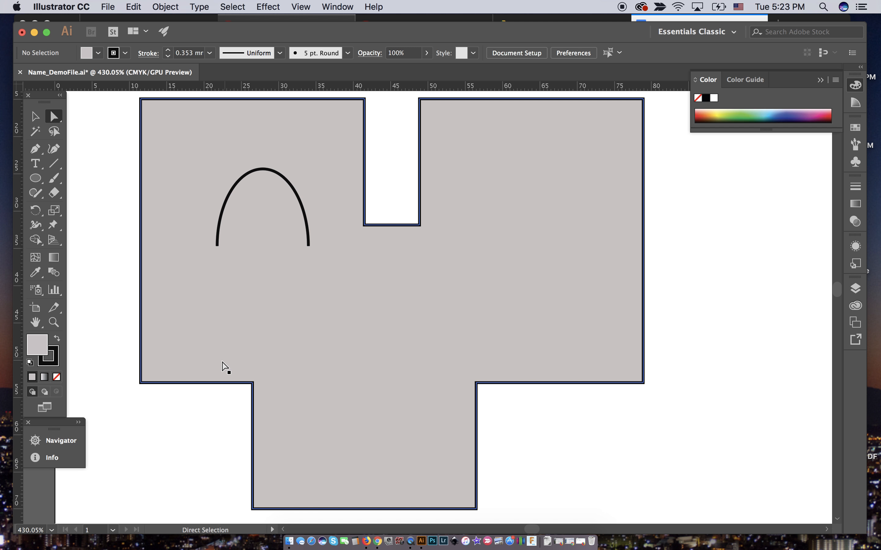
Cut the merged shape's path at both ends of its lower-left horizontal edge and delete that edge.
left_click(140, 382)
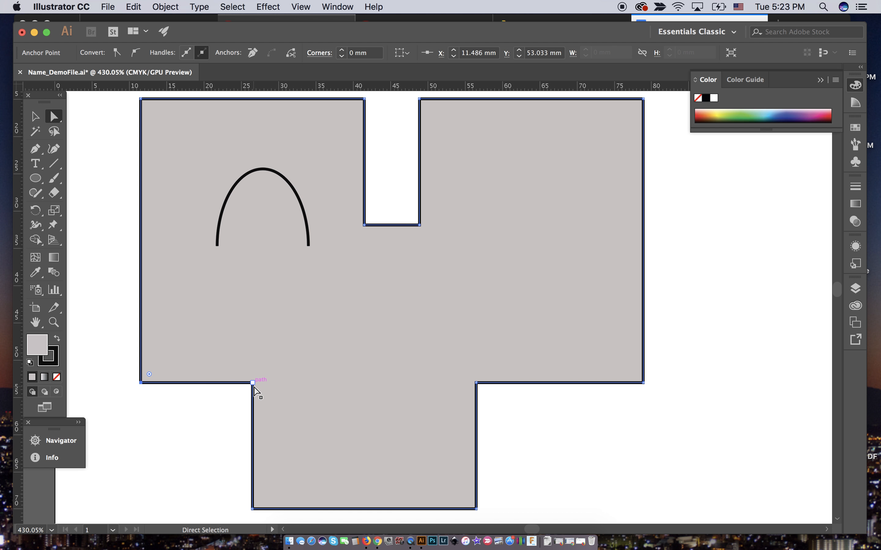
key("shift")
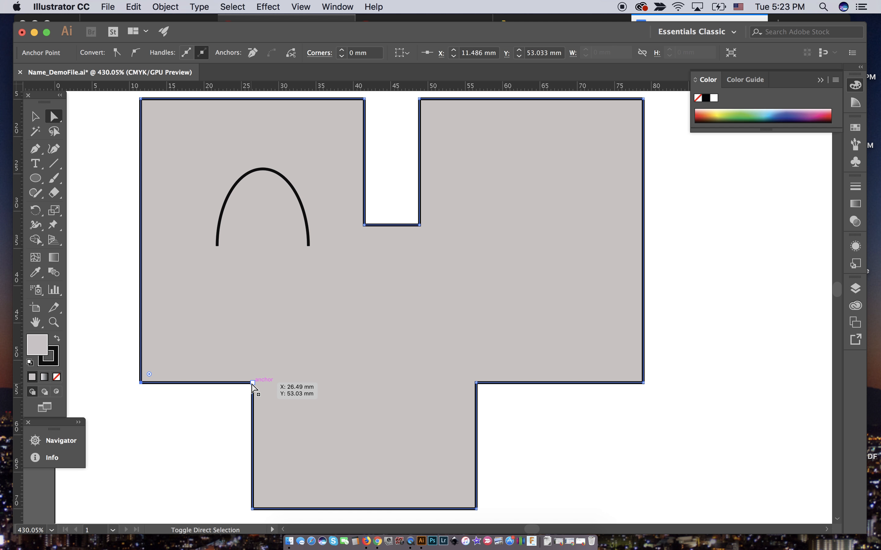
left_click(253, 383, "shift")
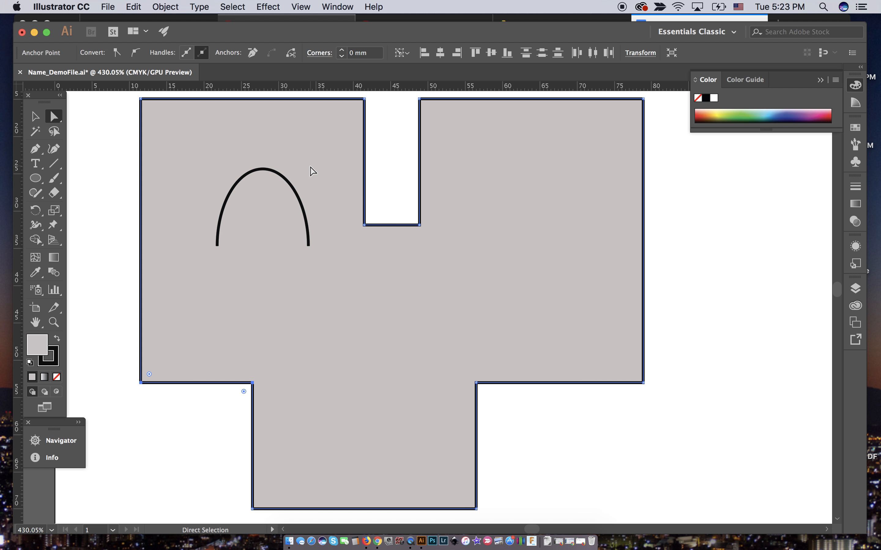
left_click(293, 54)
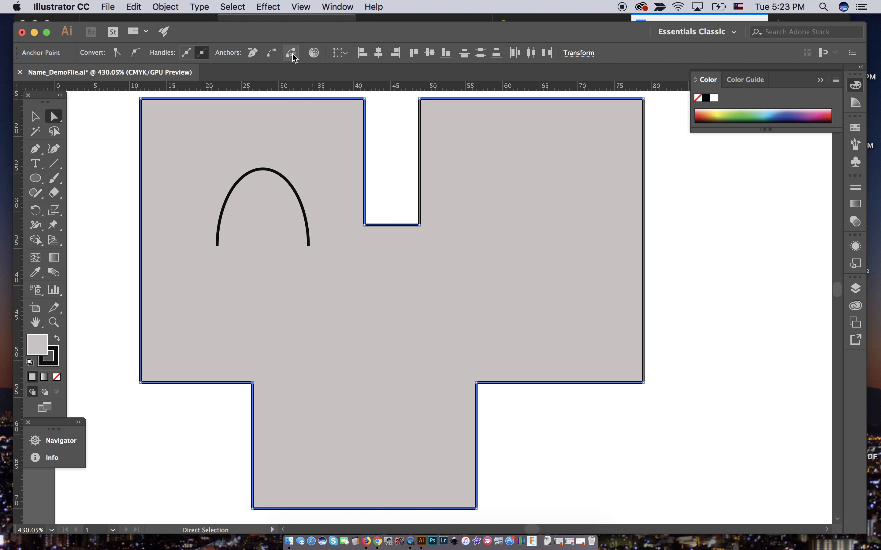
left_click(181, 434)
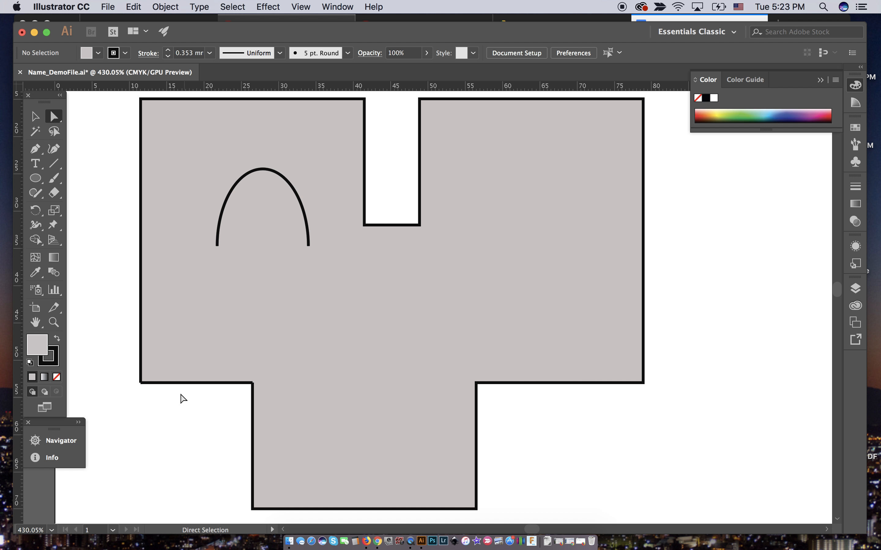
left_click(192, 383)
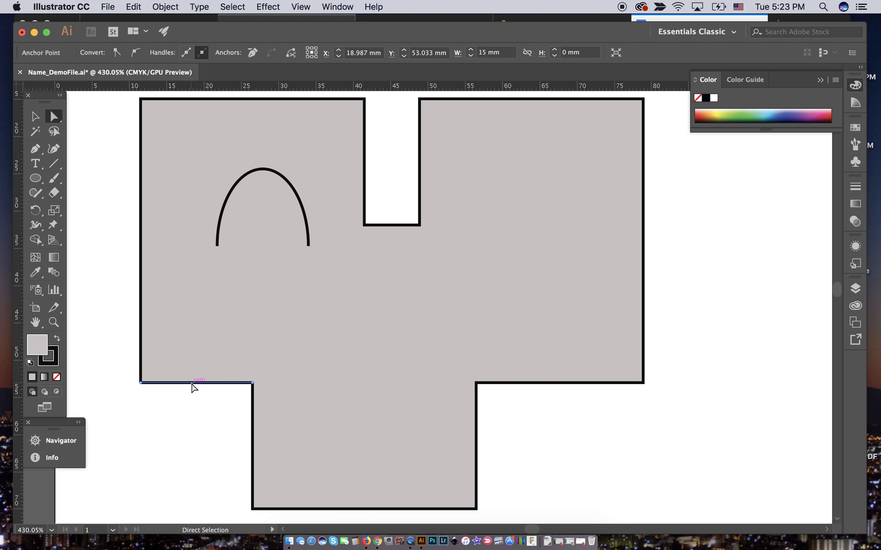
key("Delete")
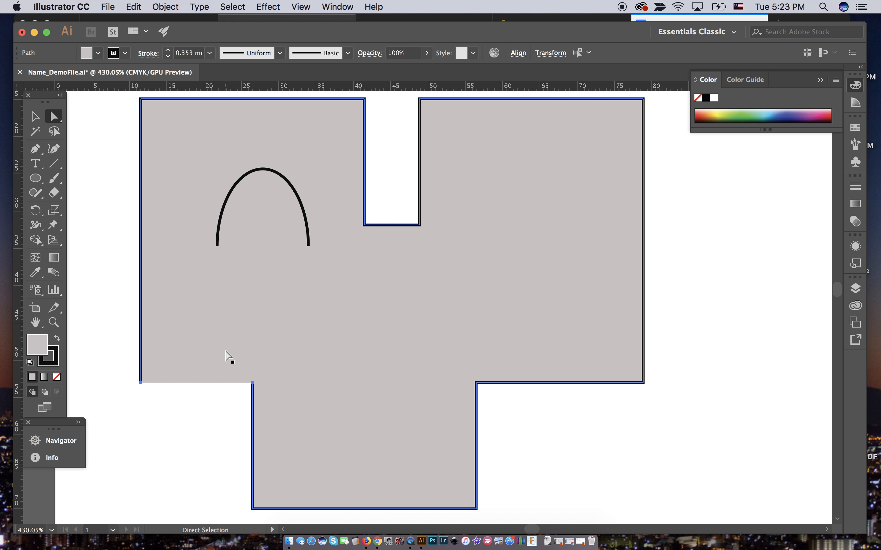
Undo the edge deletion and the path cuts on the merged shape, and deselect it.
key("super+j")
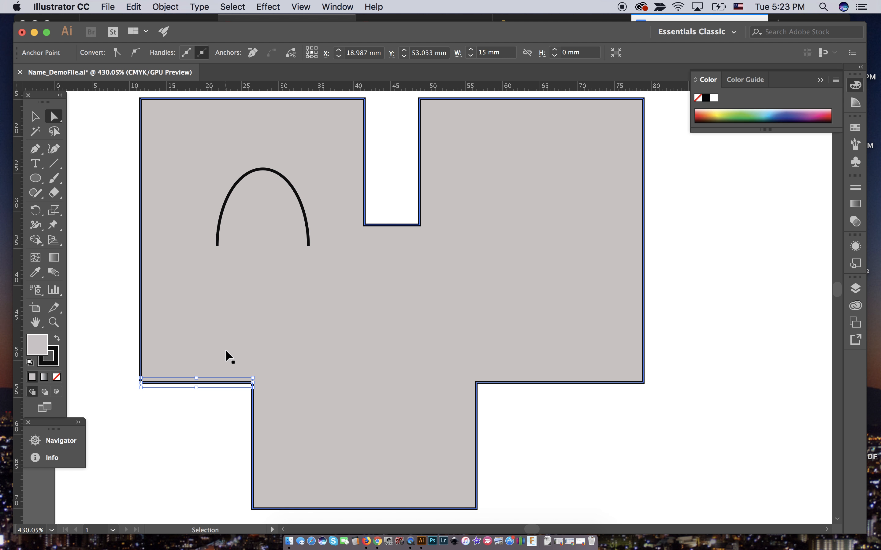
left_click(226, 350)
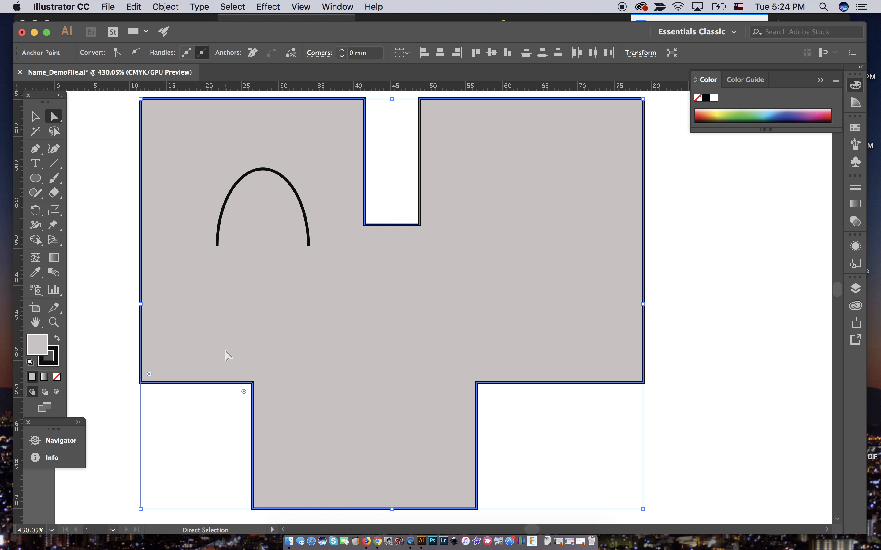
left_click(679, 434)
Convert the merged shape's lower-right corner point to smooth and adjust its handles to bow only the adjoining horizontal edge downward.
scroll(672, 429, "up", 3)
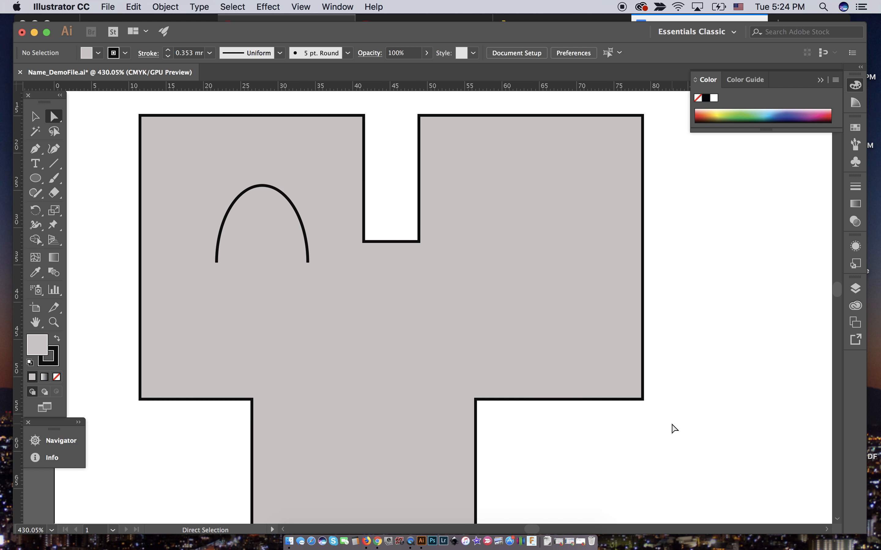
scroll(671, 427, "down", 3)
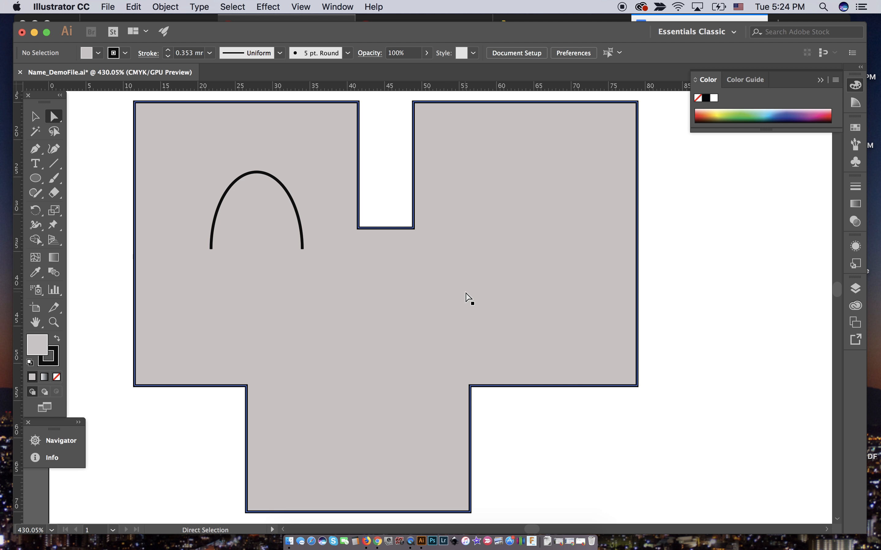
left_click(637, 386)
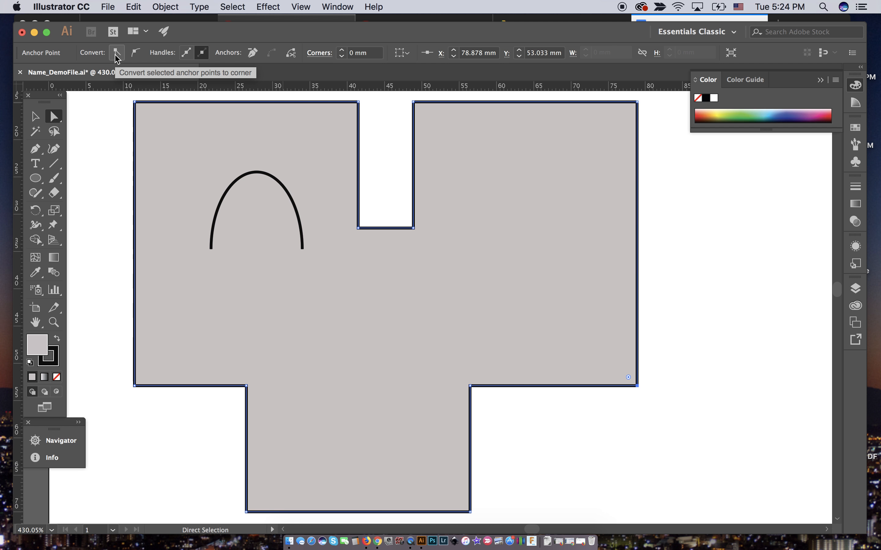
left_click(135, 54)
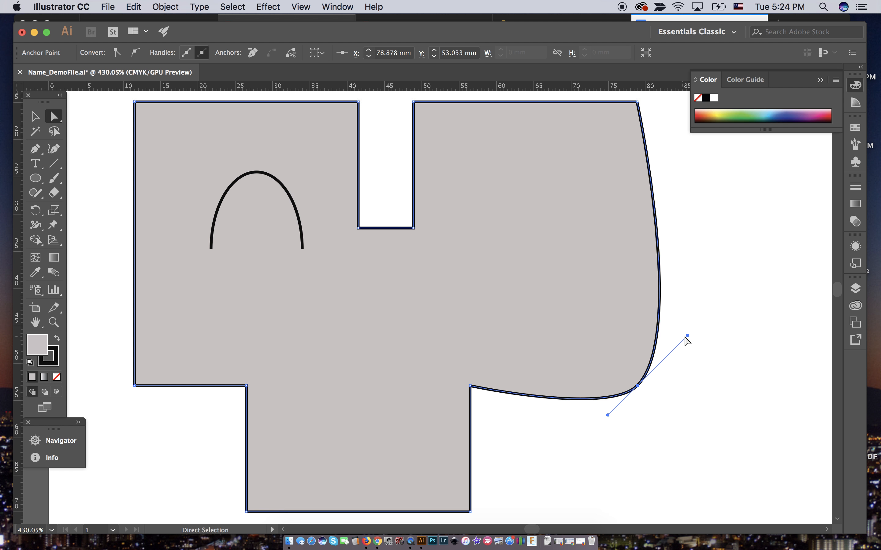
left_click_drag(686, 335, 554, 459)
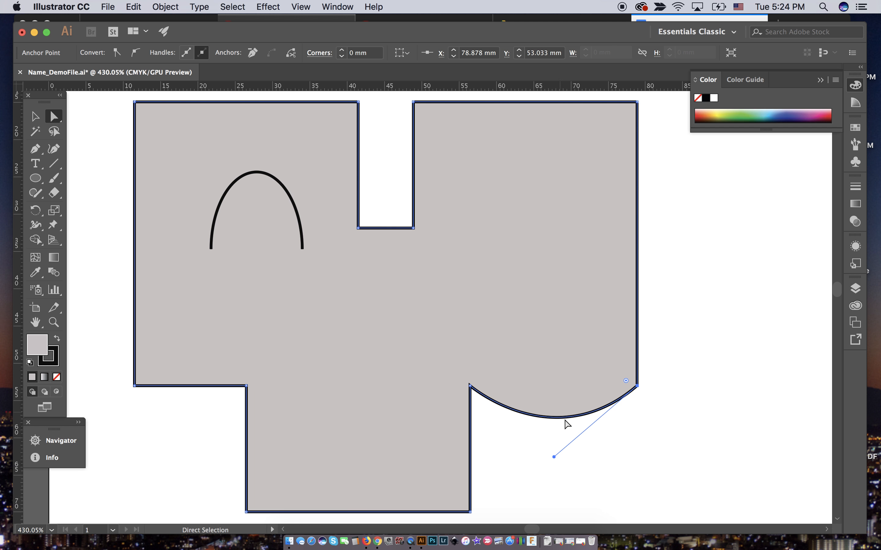
mouse_move(554, 458)
left_mouse_down()
mouse_move(569, 472)
mouse_move(553, 484)
mouse_move(552, 513)
mouse_move(584, 468)
mouse_move(566, 460)
left_mouse_up()
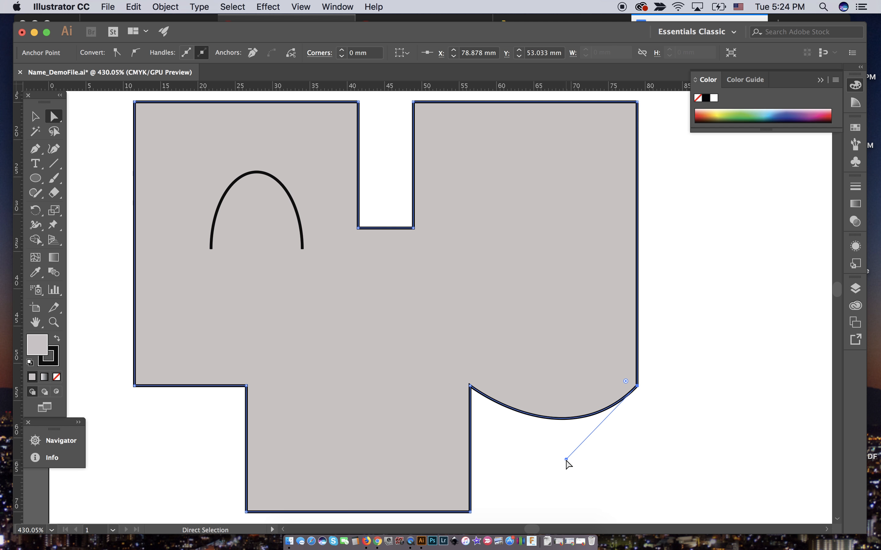
left_click(650, 444)
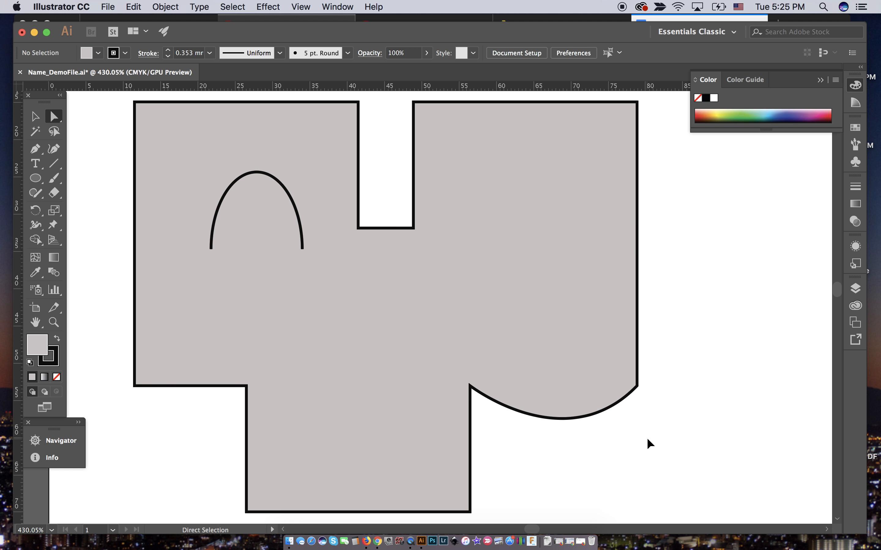
Select all the artwork and set its fill to none and its stroke to black.
key("super+minus")
key("super+minus")
key("super+minus")
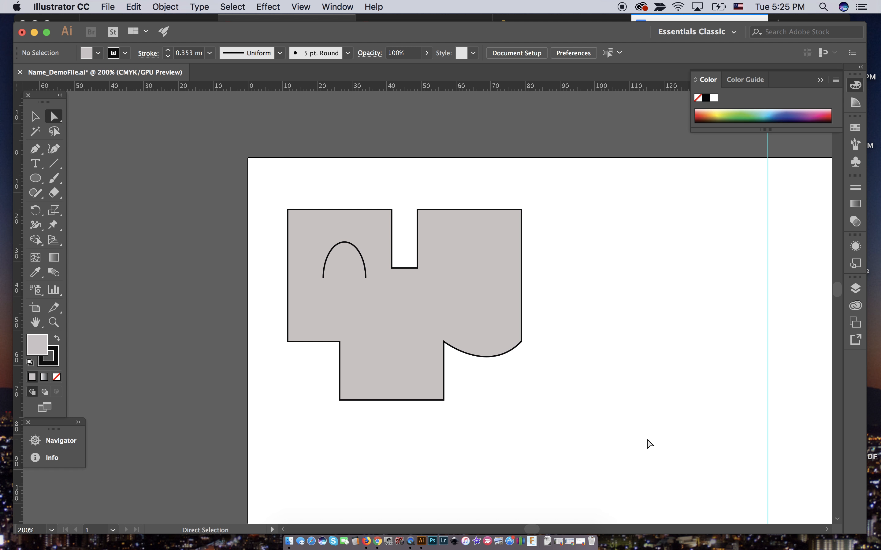
key("super+a")
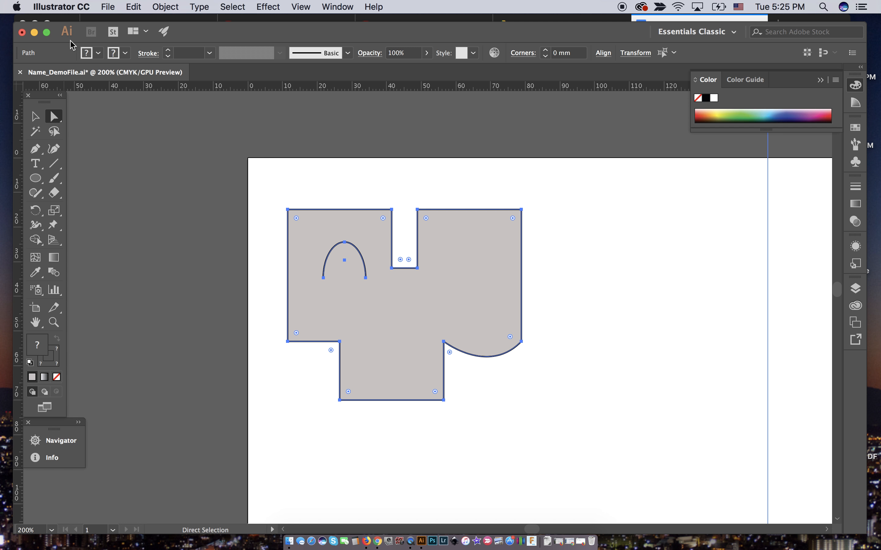
left_click(99, 54)
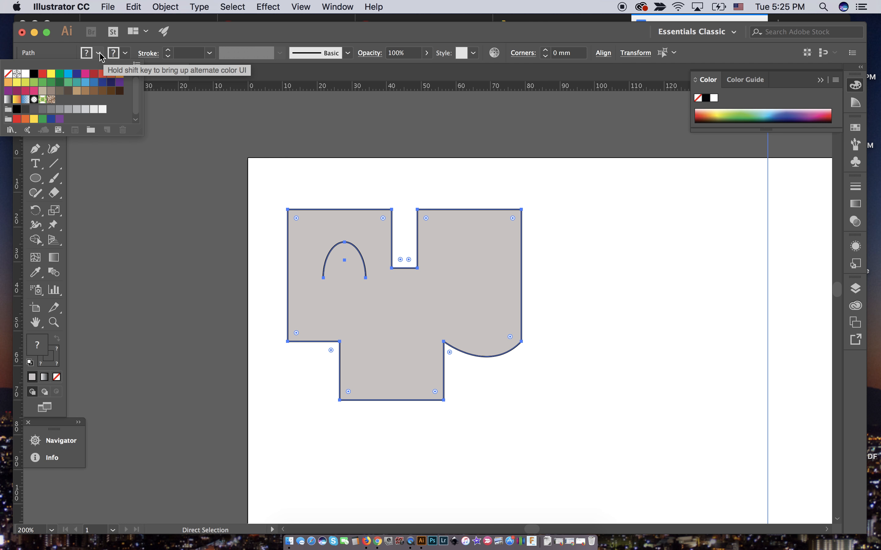
left_click(8, 75)
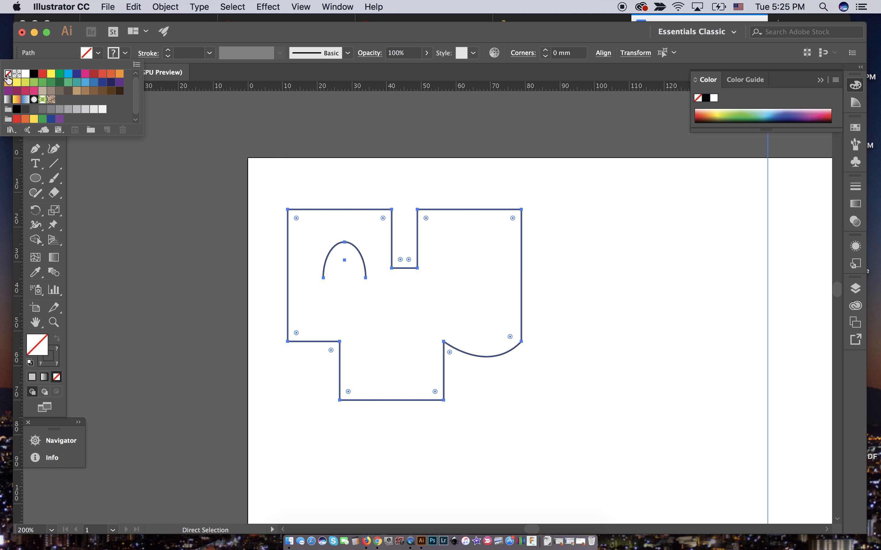
left_click(126, 54)
left_click(126, 54)
left_click(34, 75)
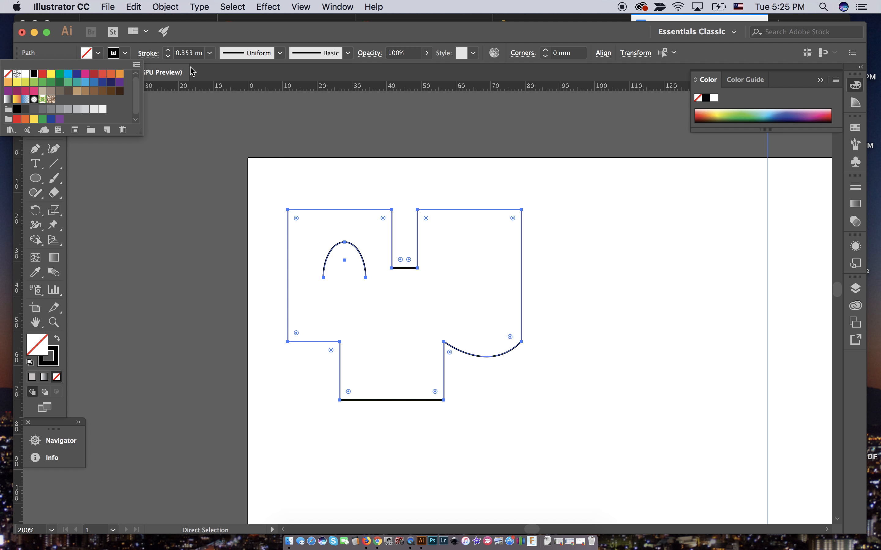
left_click(216, 38)
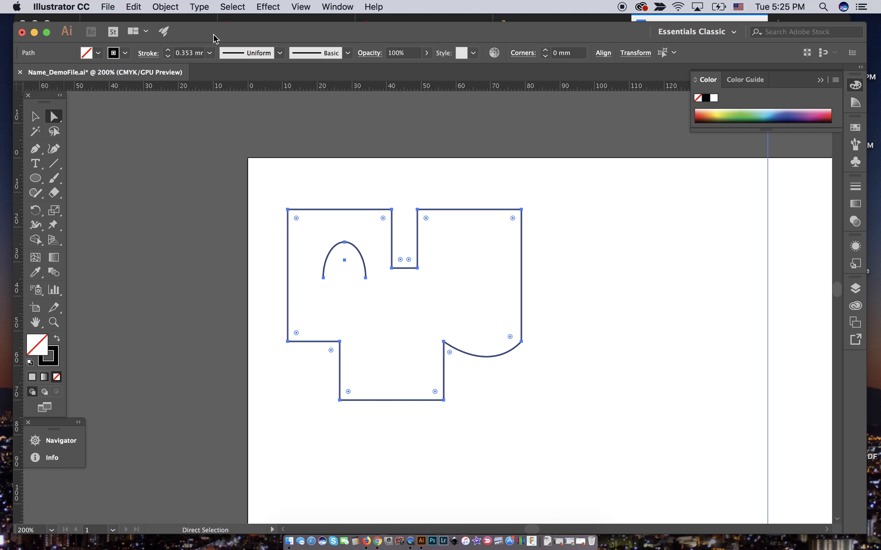
Set the stroke weight of all the selected artwork to 0.003 mm and deselect it.
left_click(210, 55)
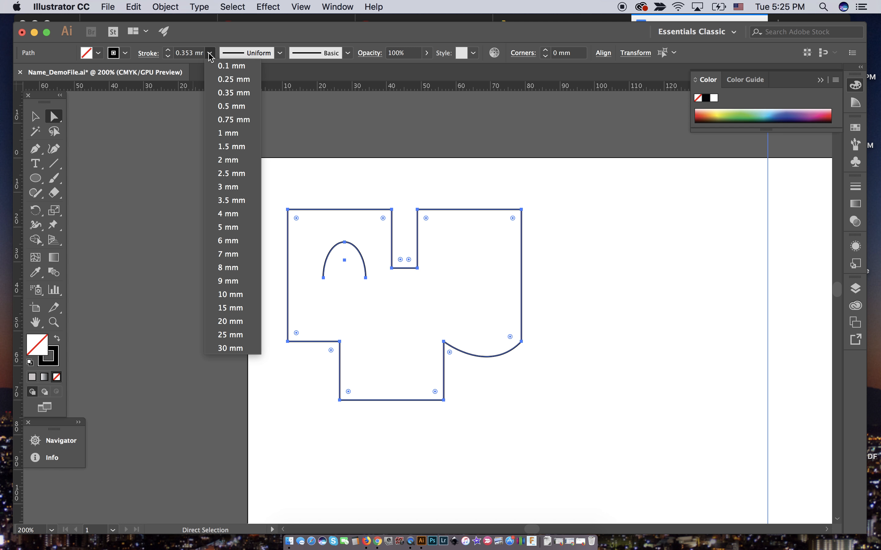
left_click(192, 56)
type(".")
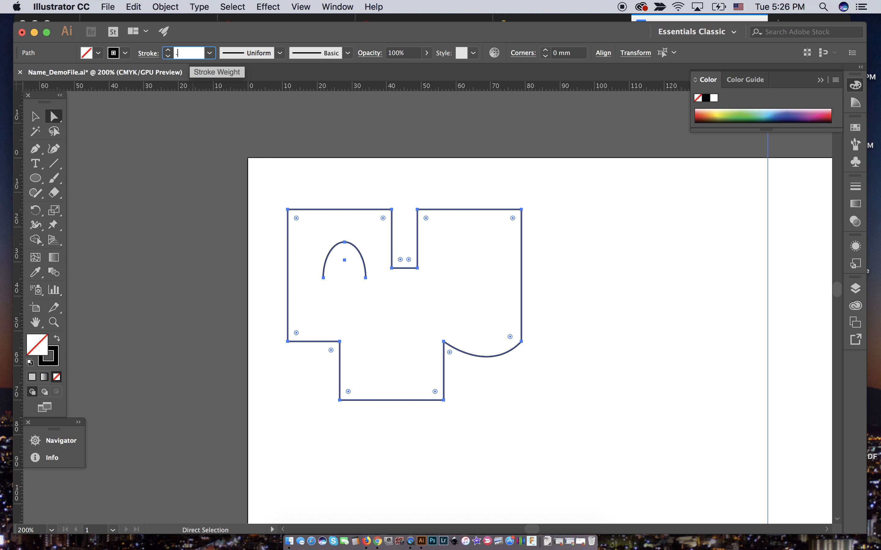
type("001")
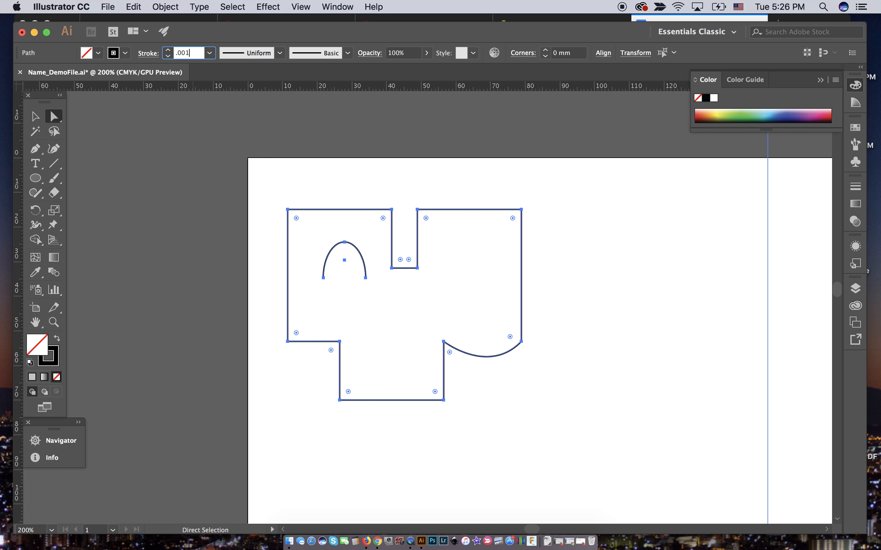
key("BackSpace")
type("3")
key("Tab")
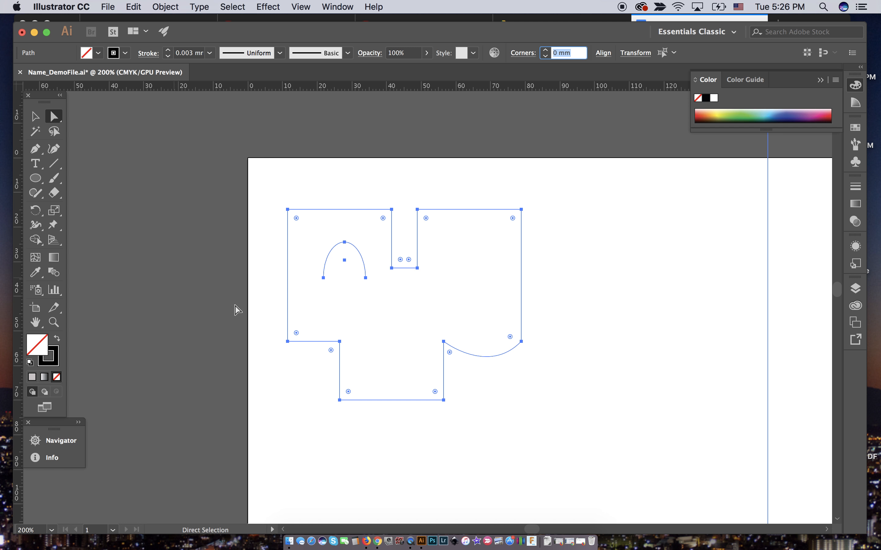
left_click(577, 242)
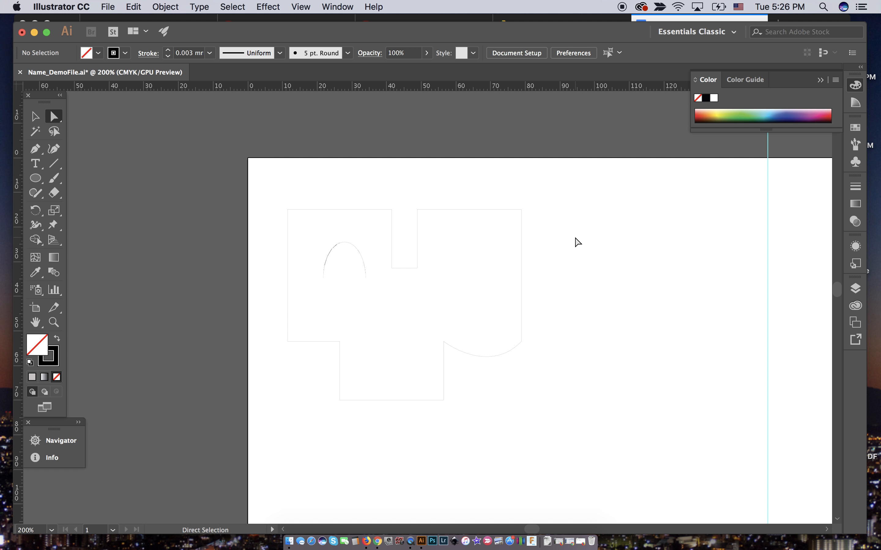
Select the merged shape and the arch, set their stroke weight to 0.35 mm, and deselect them.
scroll(575, 238, "up", 5)
scroll(575, 237, "down", 4)
scroll(577, 242, "down", 1)
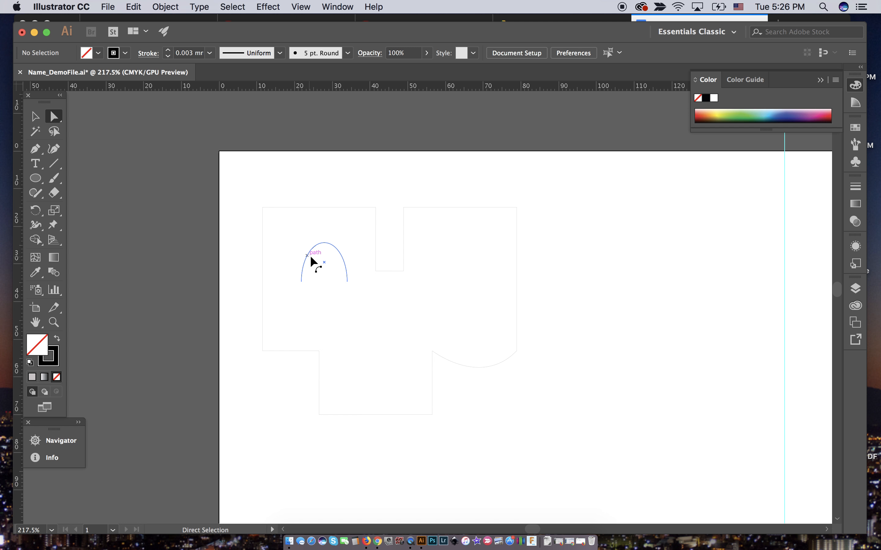
left_click_drag(243, 178, 555, 468)
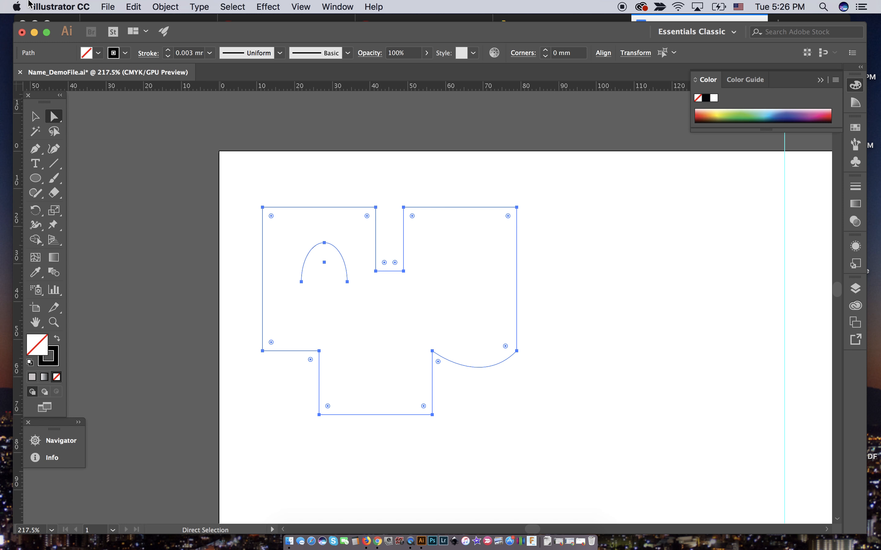
left_click(210, 52)
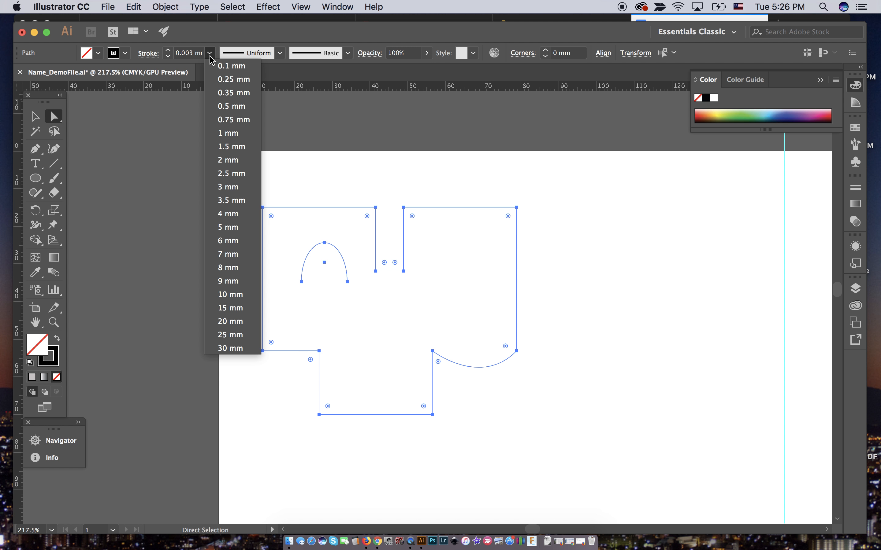
left_click(231, 93)
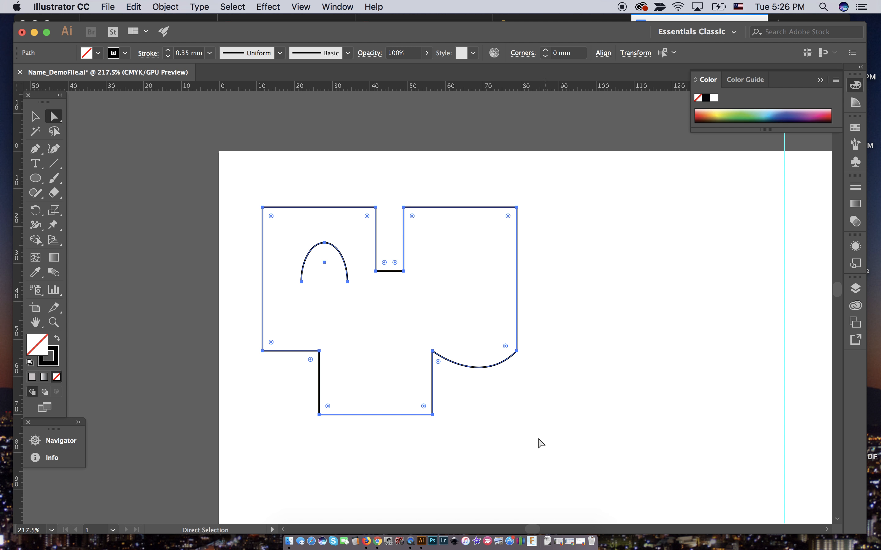
left_click(523, 410)
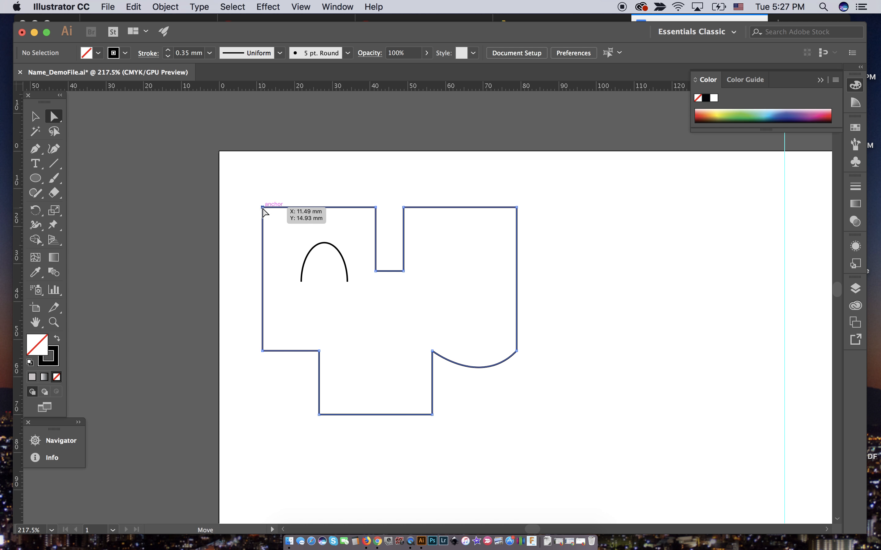
Select the anchor point at the merged shape's upper-left corner.
left_click(262, 207)
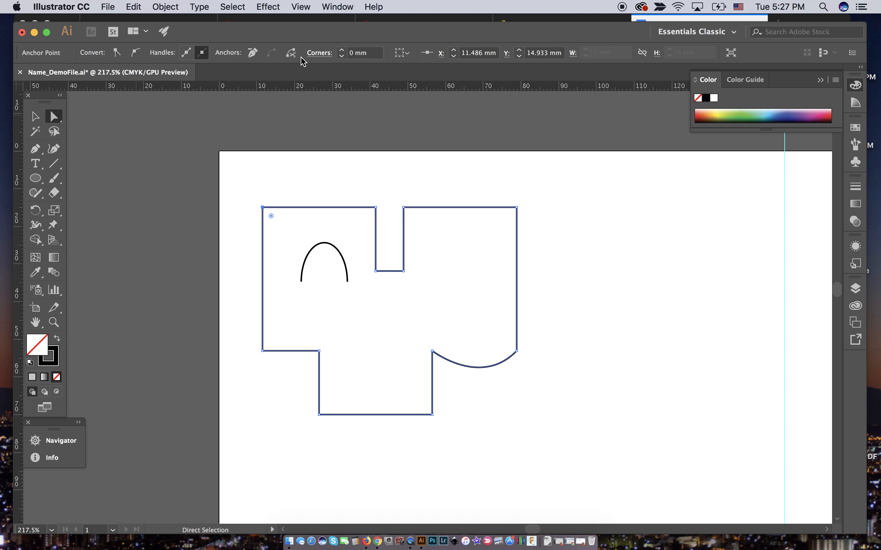